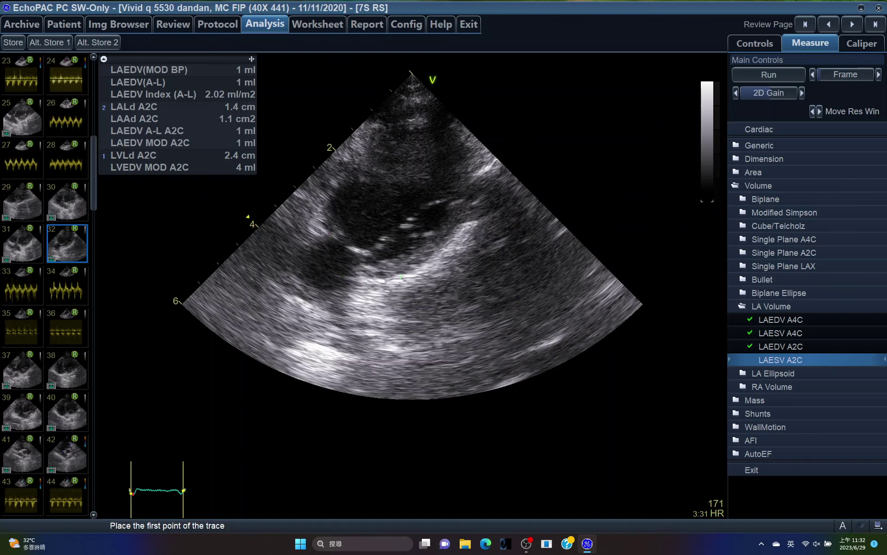
Step: Advance to the end-systolic frame and trace the left atrium with its long axis for the LAESV A2C measurement
click(832, 75)
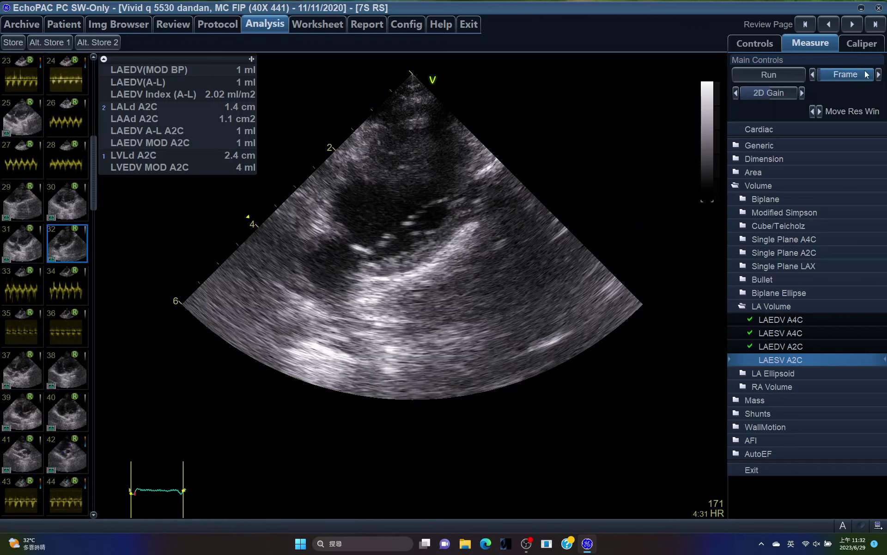
drag(867, 74, 886, 57)
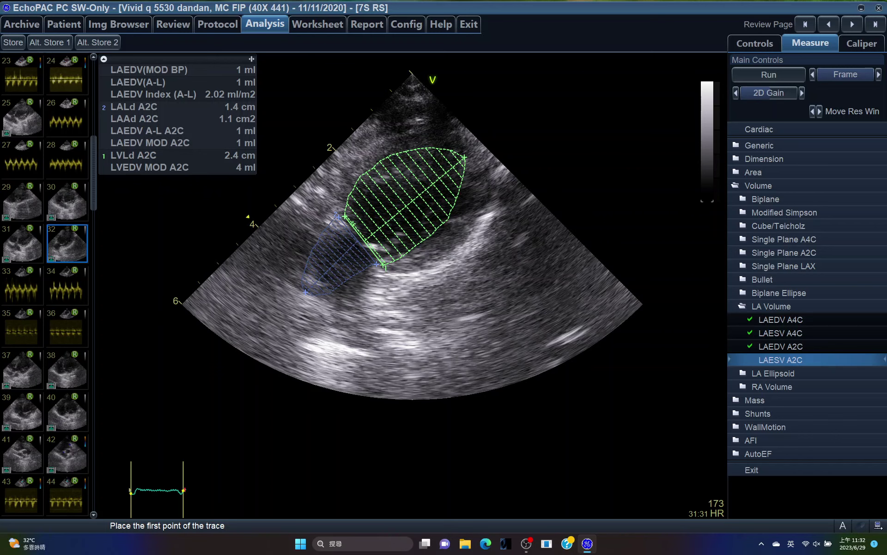
click(352, 223)
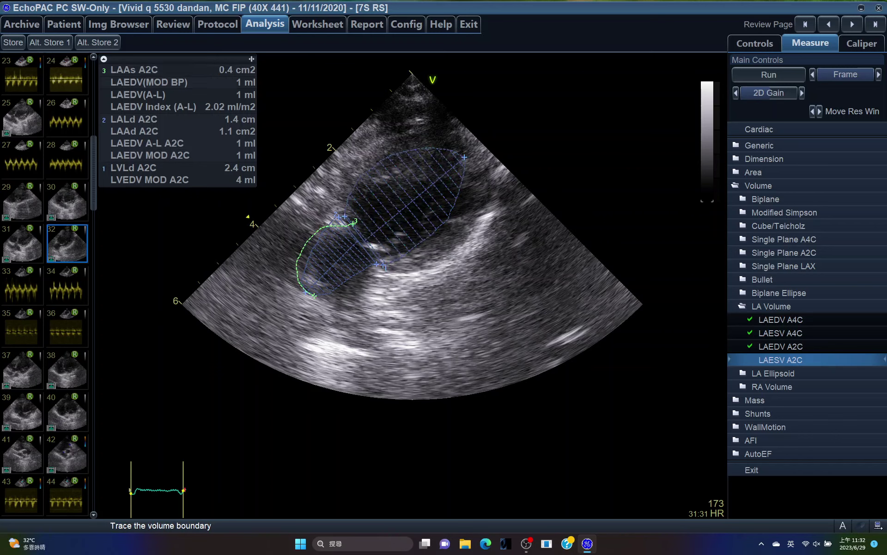
click(381, 256)
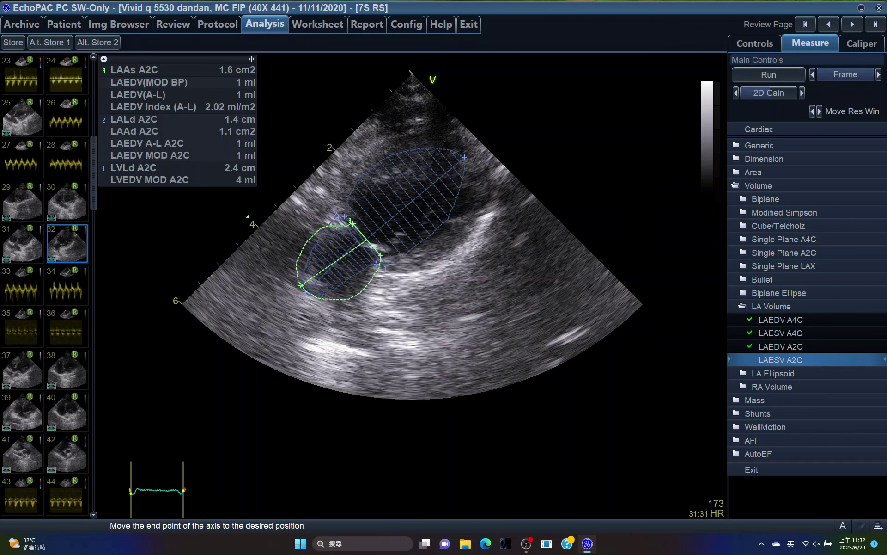
click(301, 286)
Step: Trace the left ventricular cavity and set its long axis for the Biplane LVESV A2C measurement on the same frame
click(775, 200)
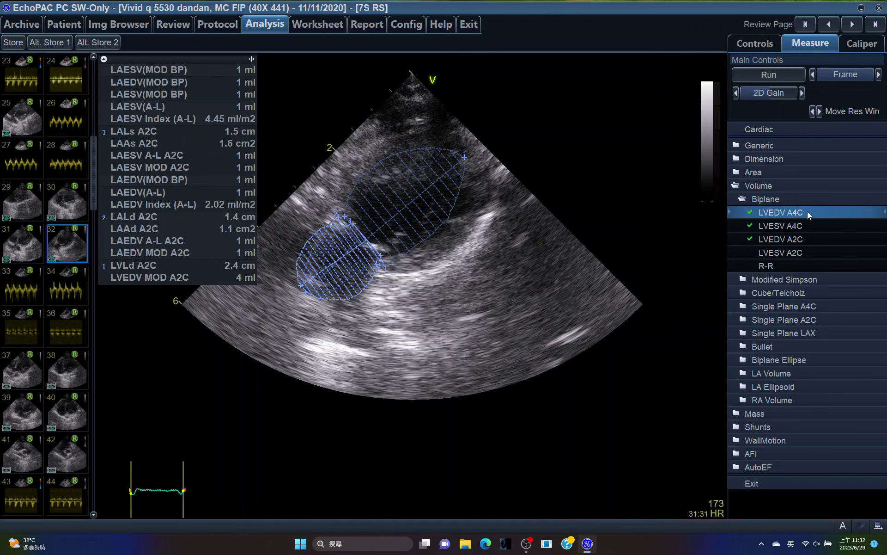
click(795, 254)
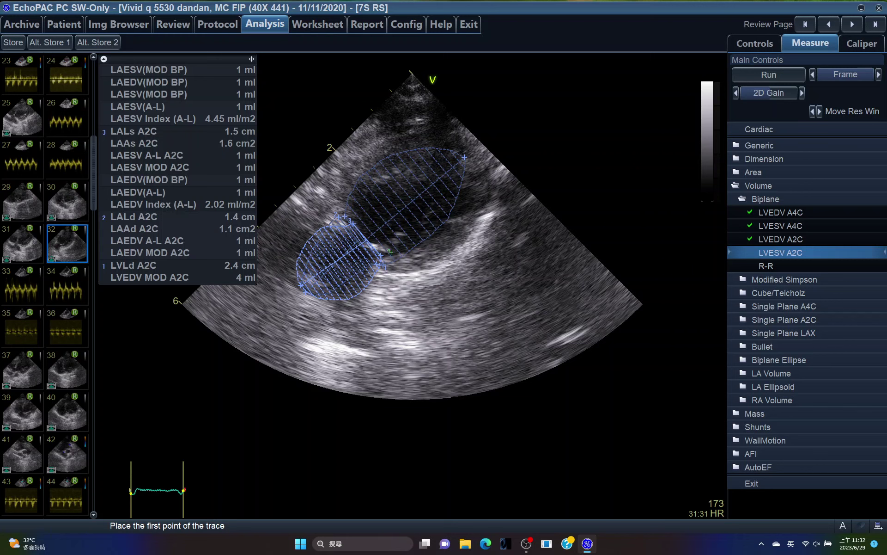
click(391, 252)
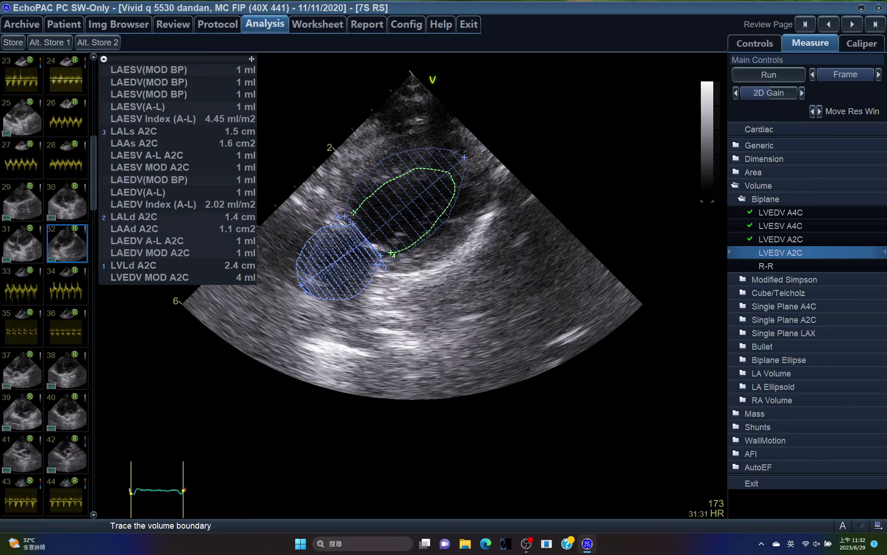
click(351, 215)
click(351, 216)
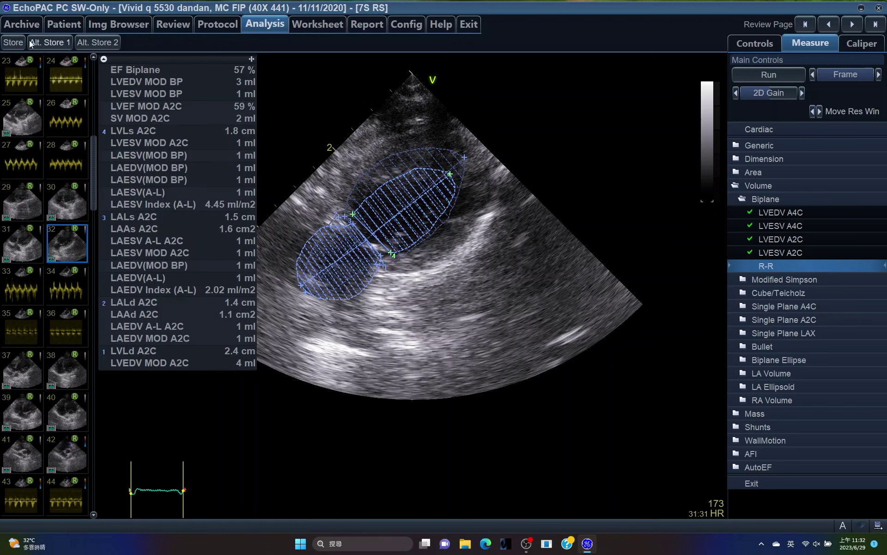
Step: Store the measured two-chamber image and all pages of the measurement worksheet
click(13, 43)
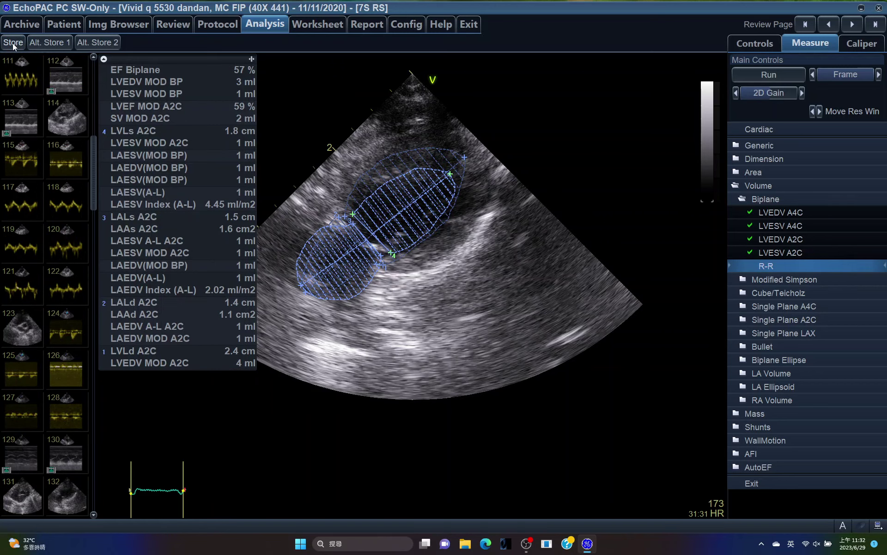
click(307, 27)
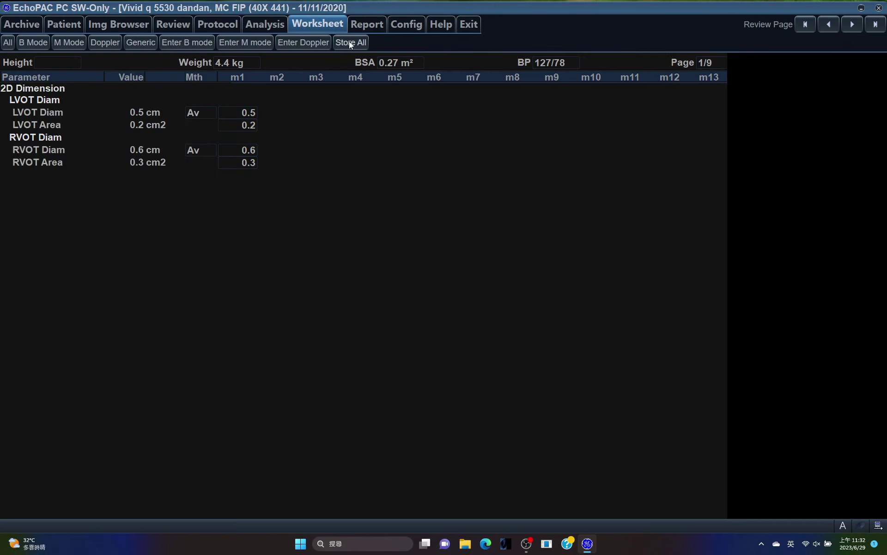
click(350, 42)
Step: Apply the Adult Complete template to the report and review its 2D, M-Mode and Doppler measurements
click(376, 21)
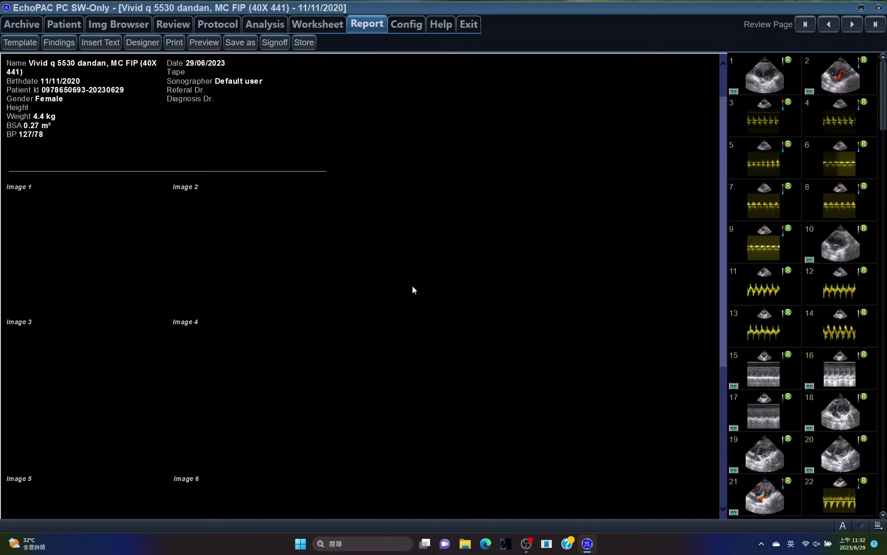
click(27, 42)
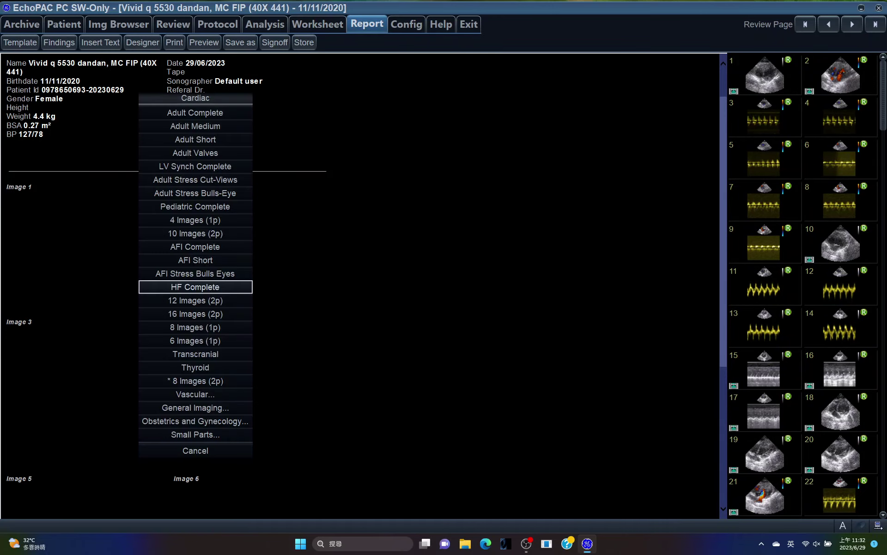
click(195, 113)
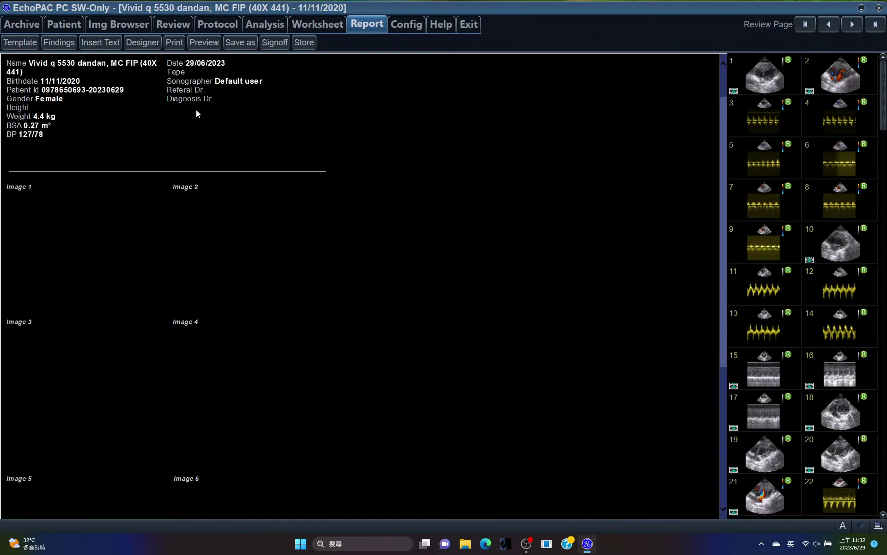
scroll(197, 110, down, 5)
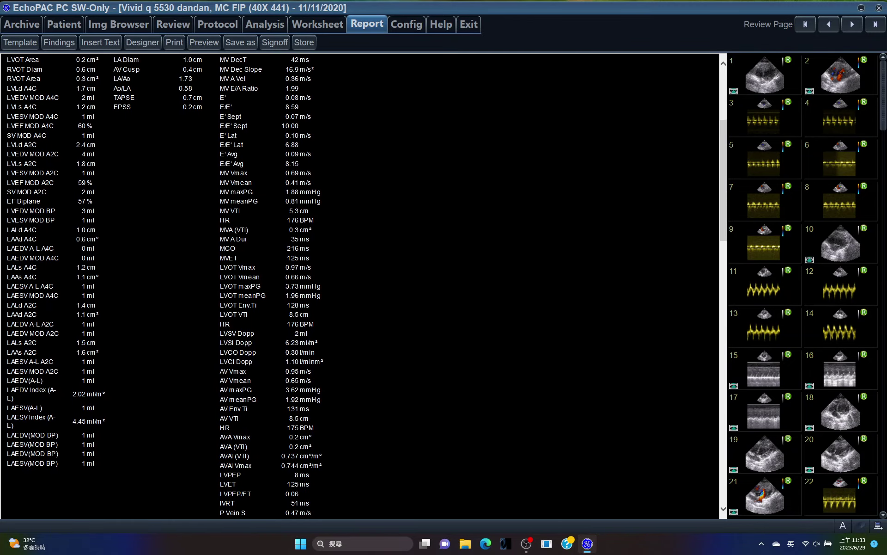
scroll(196, 110, up, 7)
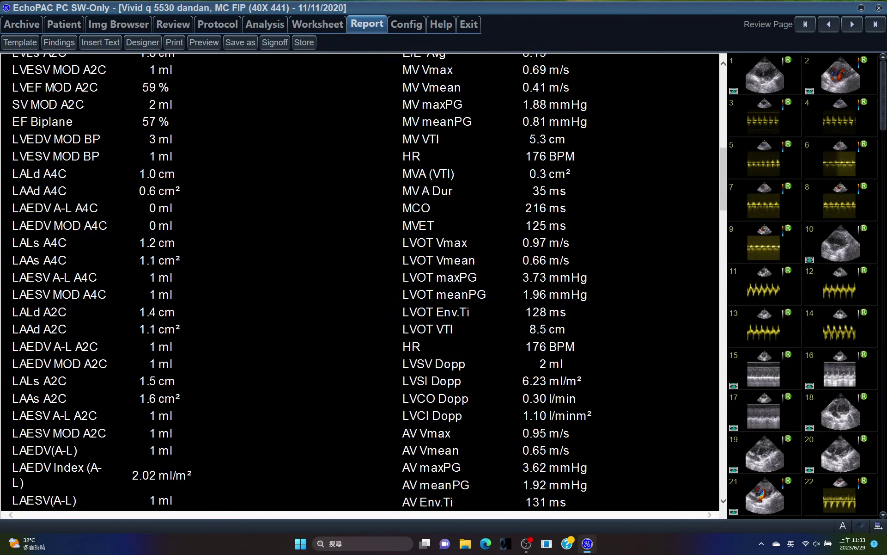
scroll(360, 282, up, 4)
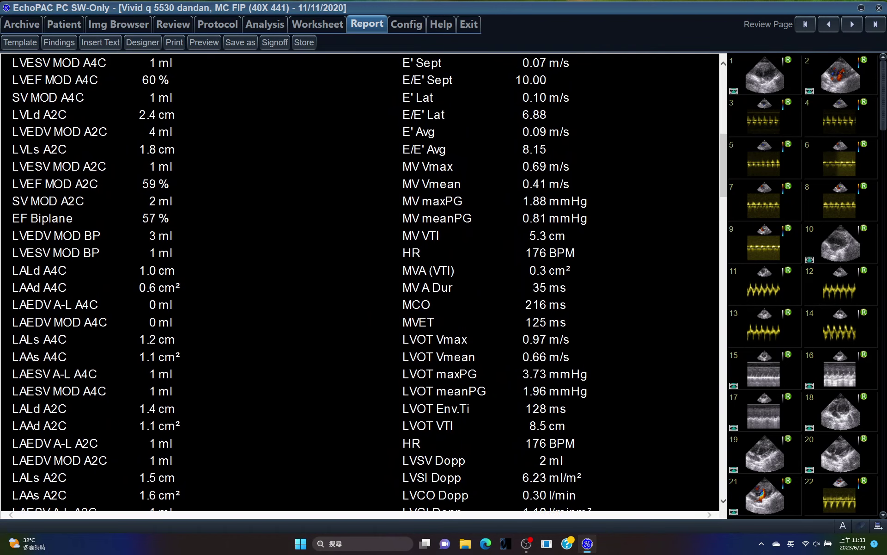
scroll(360, 282, up, 6)
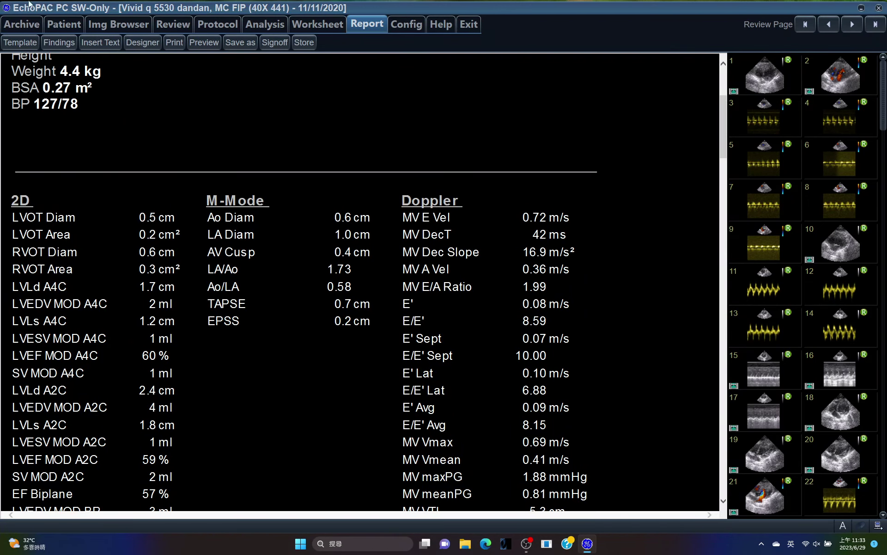
Step: Return to image analysis, open M-mode image 54 and set its horizontal sweep to 200 mm/s
click(263, 24)
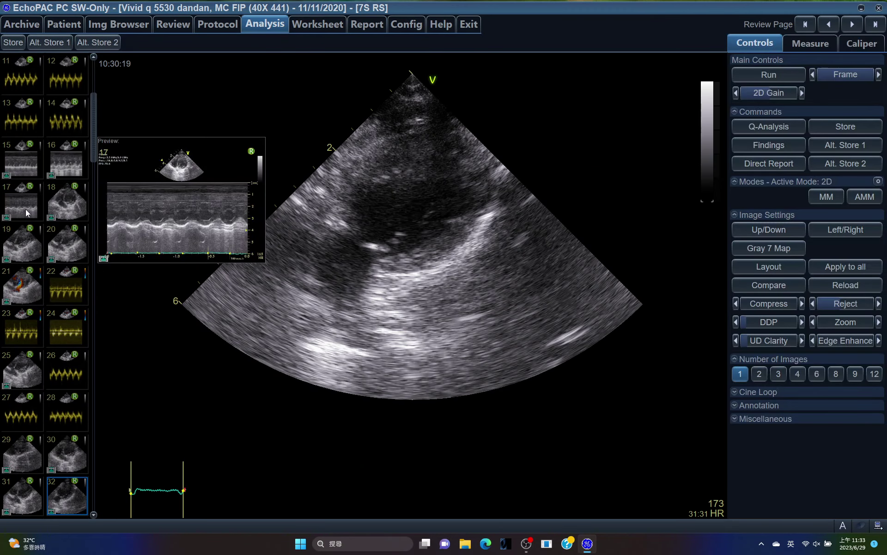
click(27, 213)
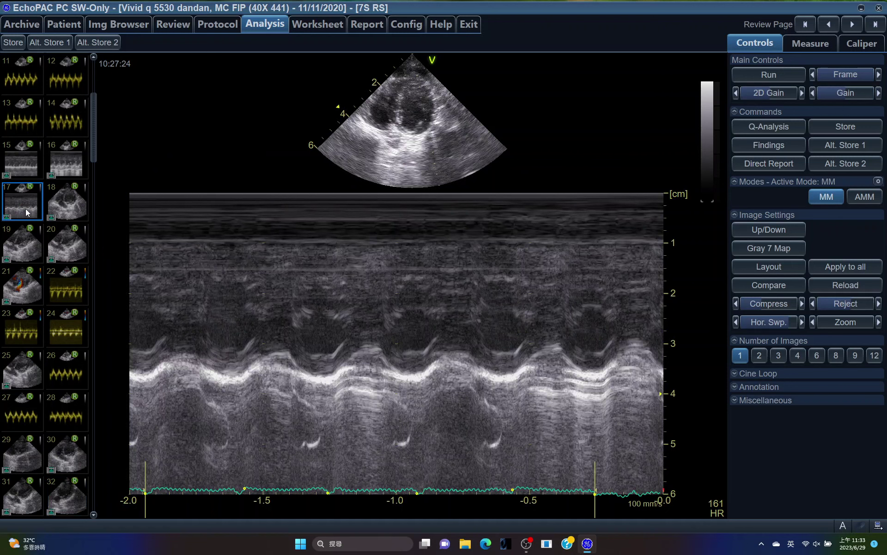
drag(93, 135, 90, 237)
click(71, 422)
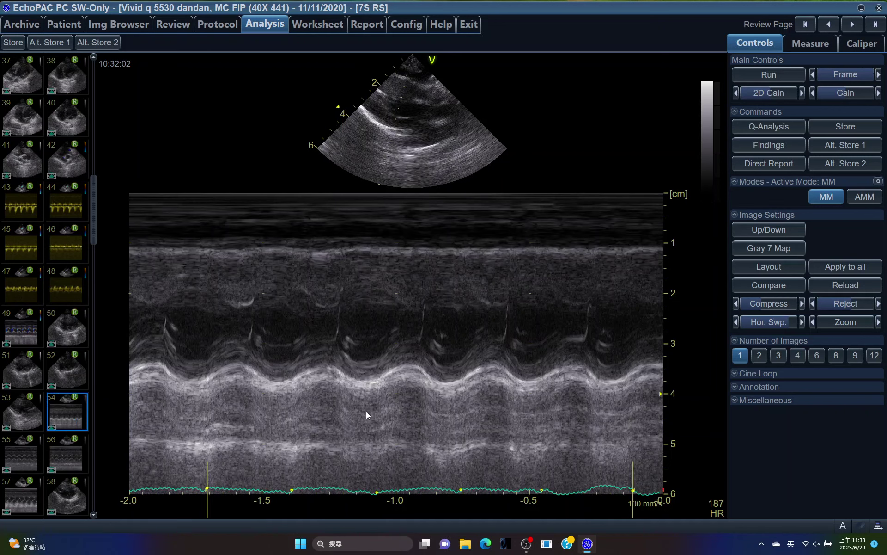
drag(330, 387, 531, 349)
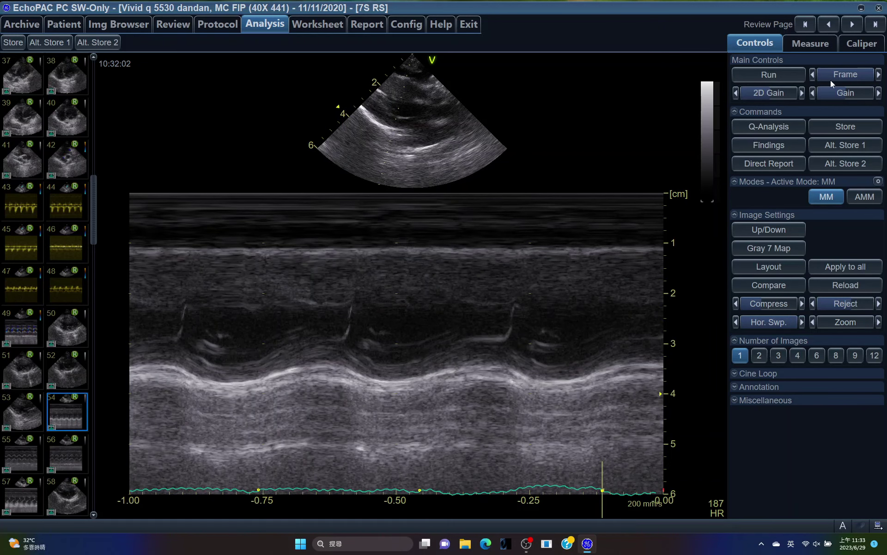
Step: Start the generic LV Study and mark the septum and posterior wall borders in end diastole for IVSd, LVIDd and LVPWd
click(816, 44)
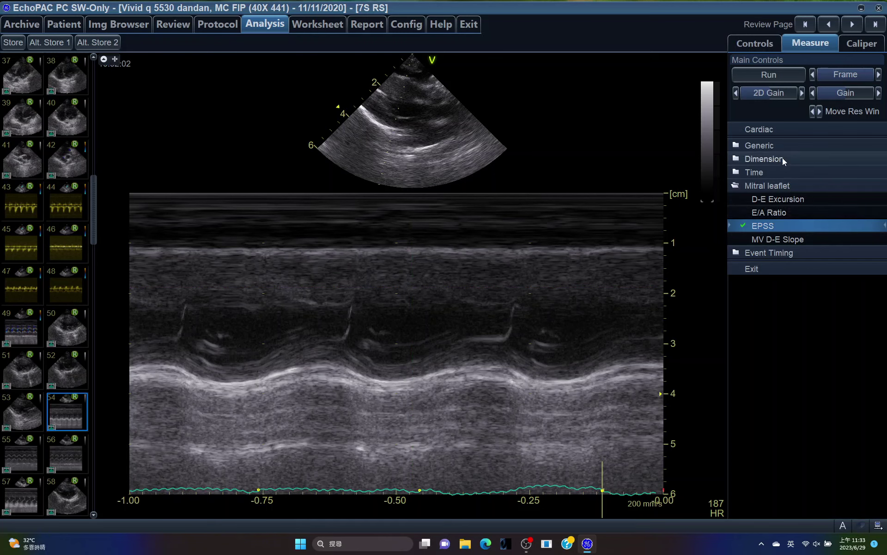
click(783, 158)
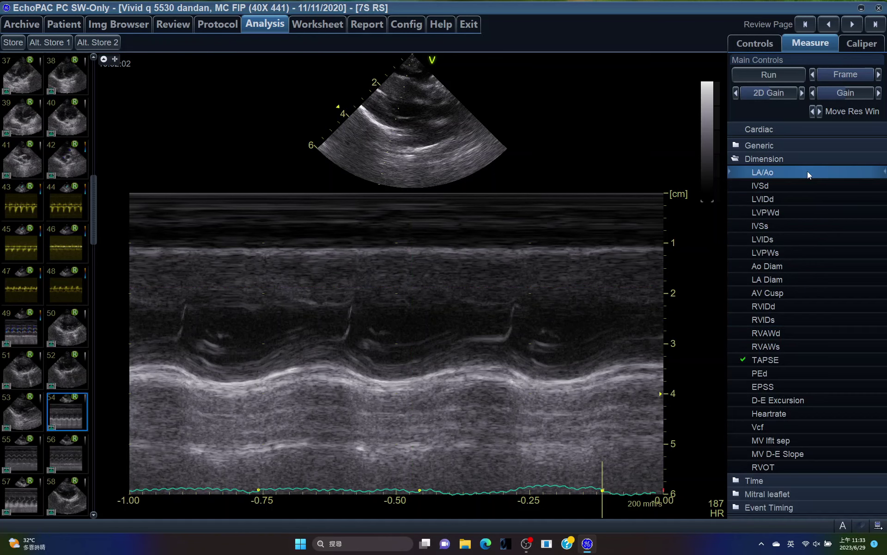
click(797, 147)
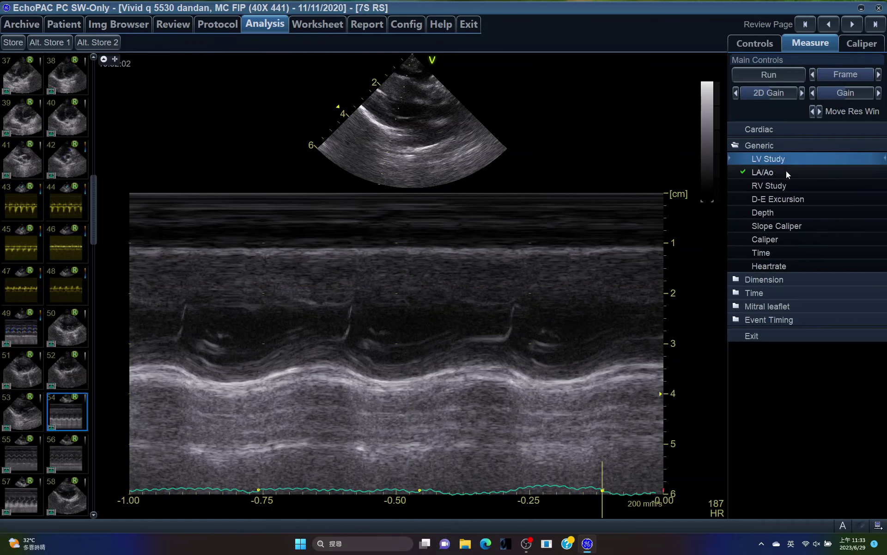
click(419, 253)
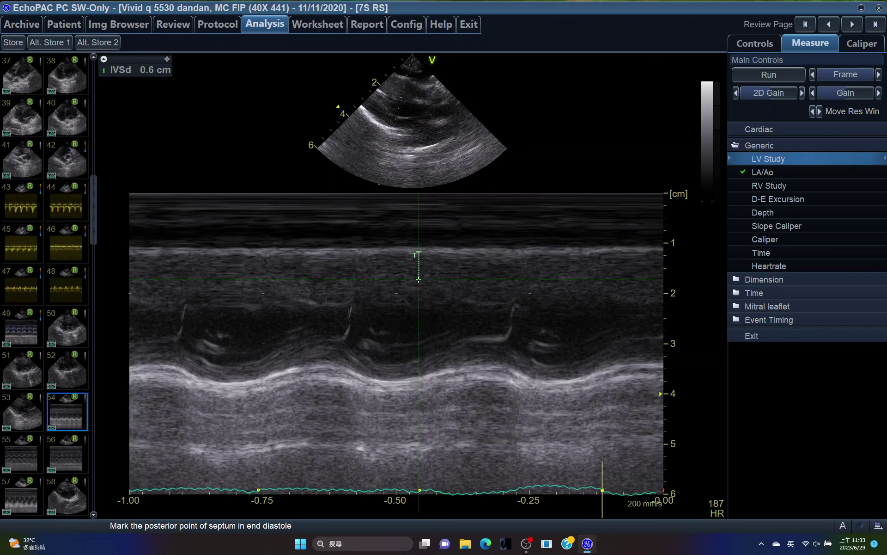
click(418, 276)
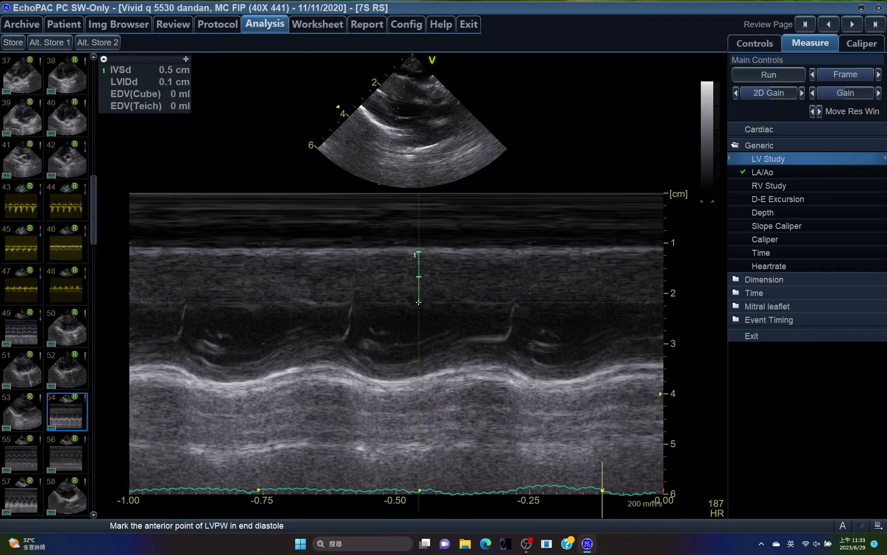
click(419, 358)
click(419, 379)
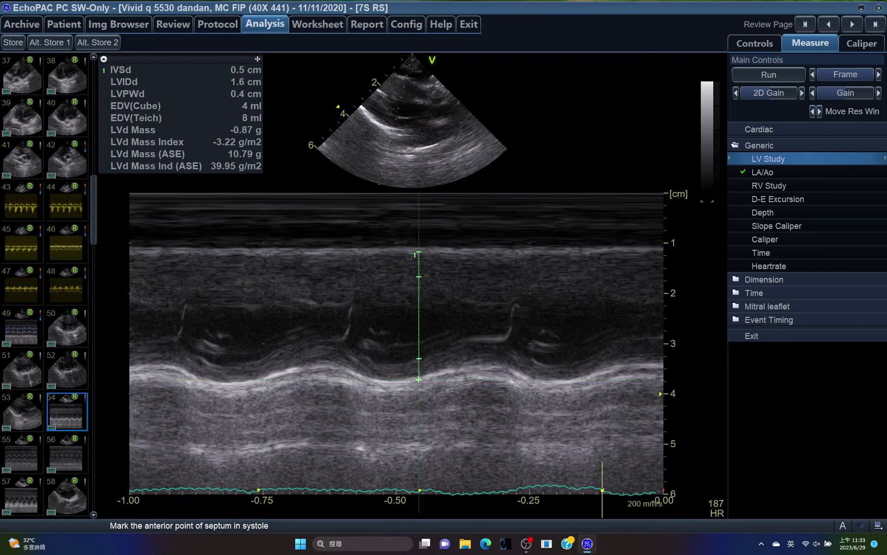
Step: Mark the septum and posterior wall borders in systole for IVSs, LVIDs and LVPWs, and store the measured M-mode image
click(493, 249)
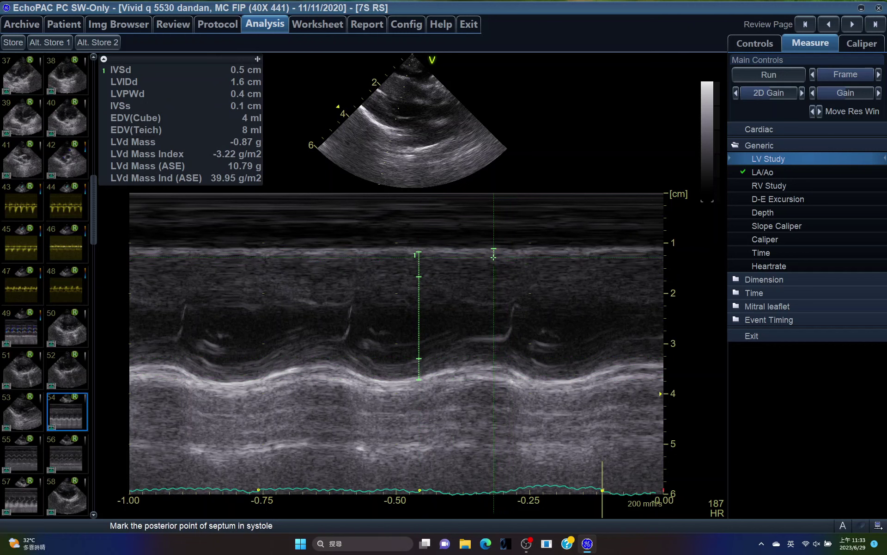
click(493, 299)
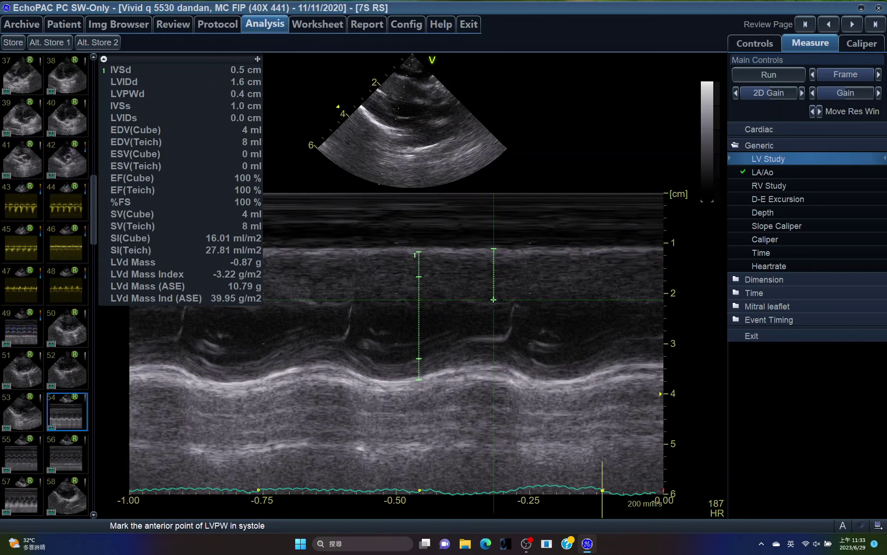
click(493, 346)
click(494, 368)
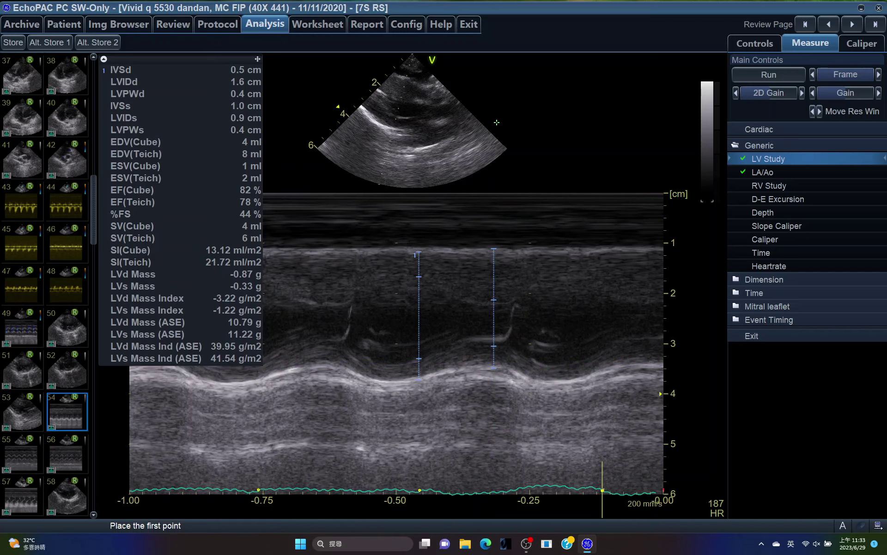
click(14, 43)
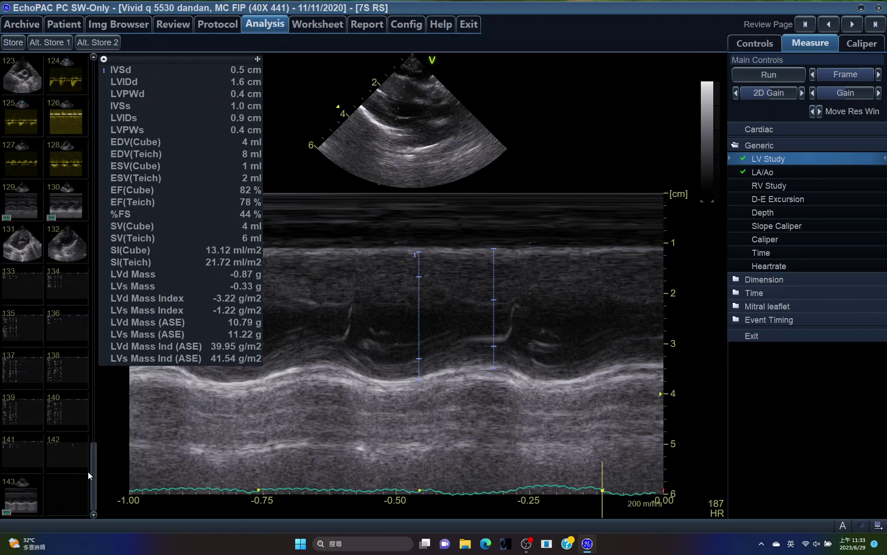
Step: Check the LV Study values in the worksheet and review the measurements in the complete cardiac report
click(326, 25)
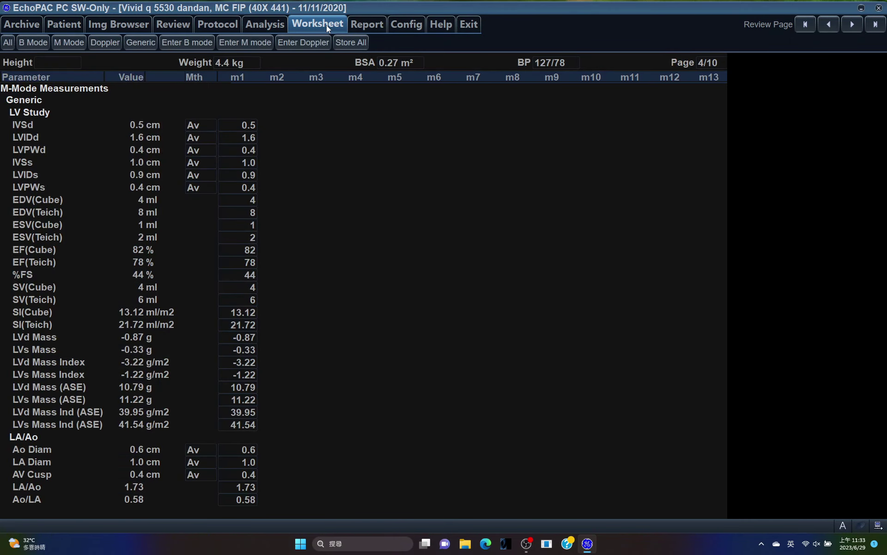
click(368, 27)
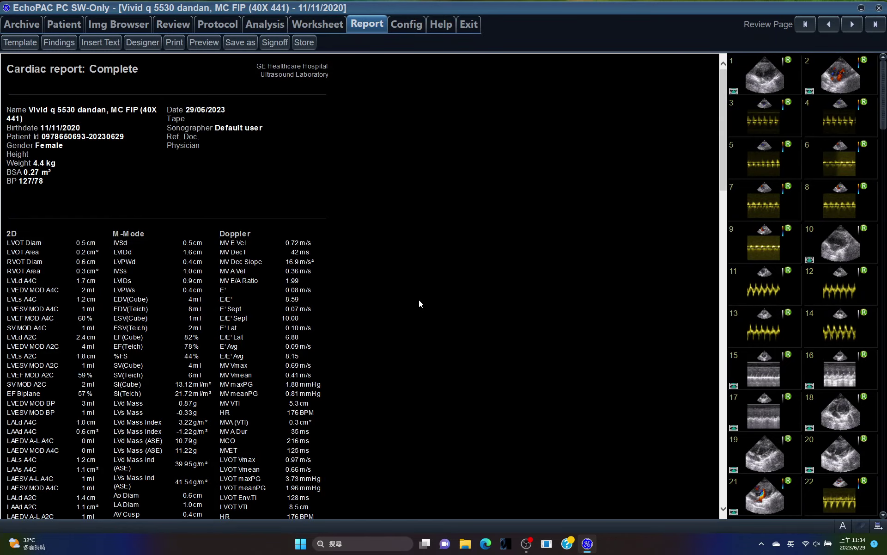
scroll(422, 312, down, 15)
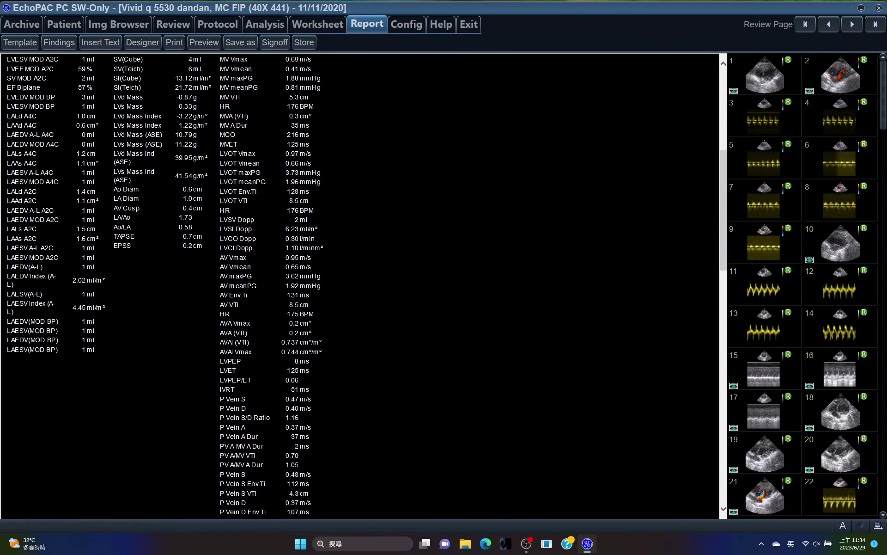
scroll(360, 286, down, 1)
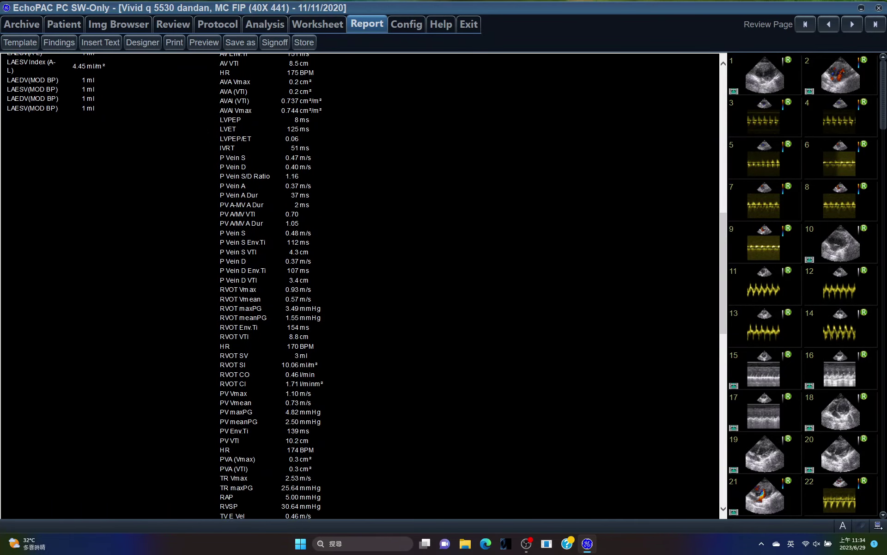
Step: Examine the enlarged 2D, M-mode and Doppler measurement columns of the cardiac report
scroll(361, 286, up, 5)
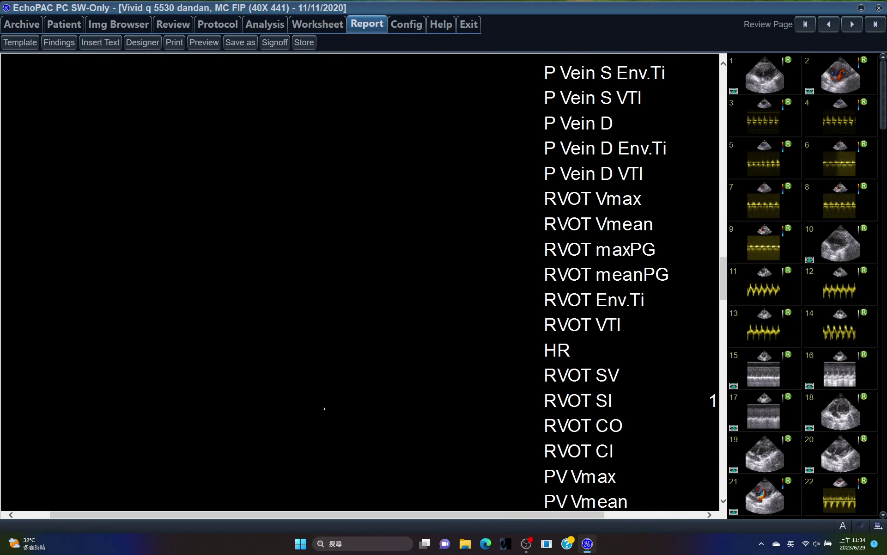
scroll(352, 369, up, 10)
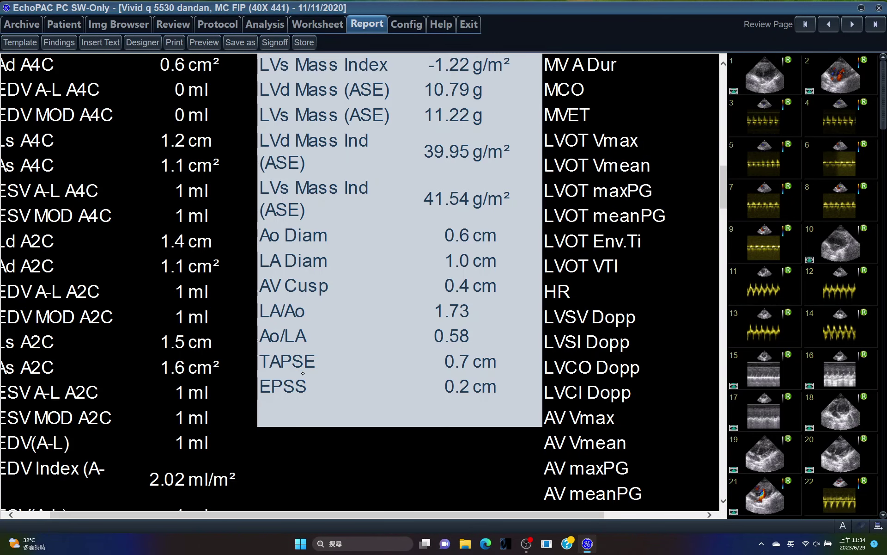
mouse_move(723, 188)
mouse_down()
mouse_move(724, 197)
mouse_move(723, 189)
mouse_up()
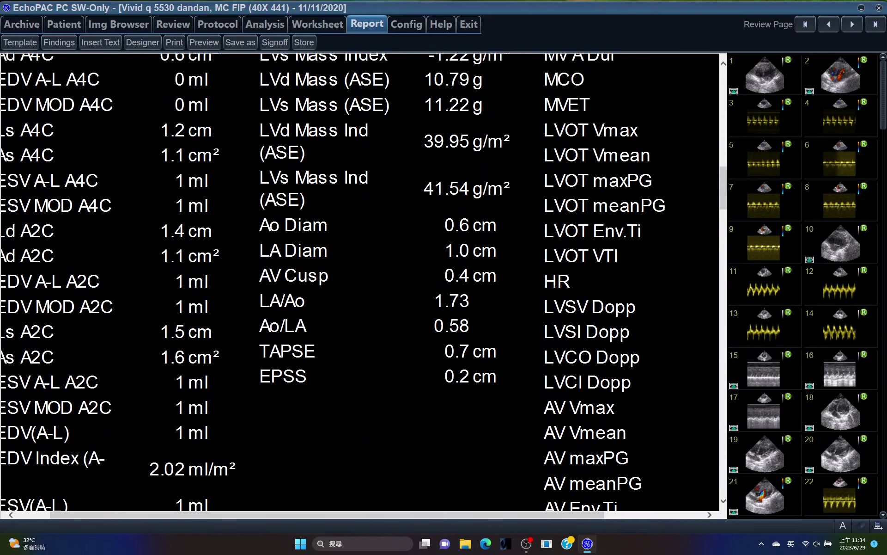
scroll(360, 282, up, 5)
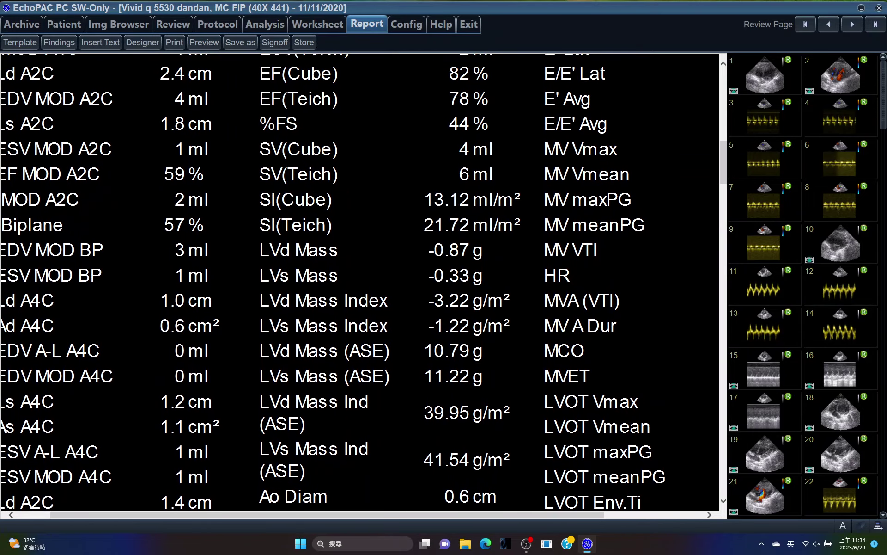
scroll(361, 282, down, 10)
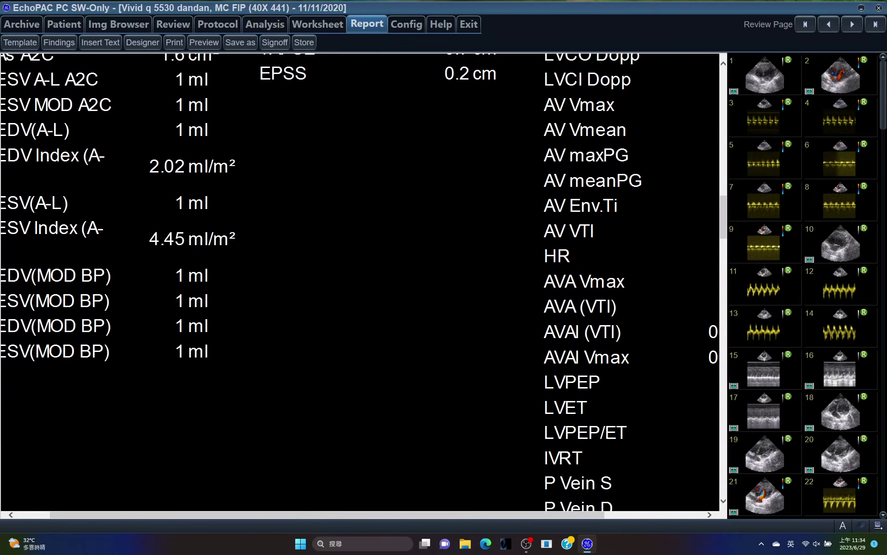
scroll(361, 282, up, 2)
scroll(360, 282, right, 3)
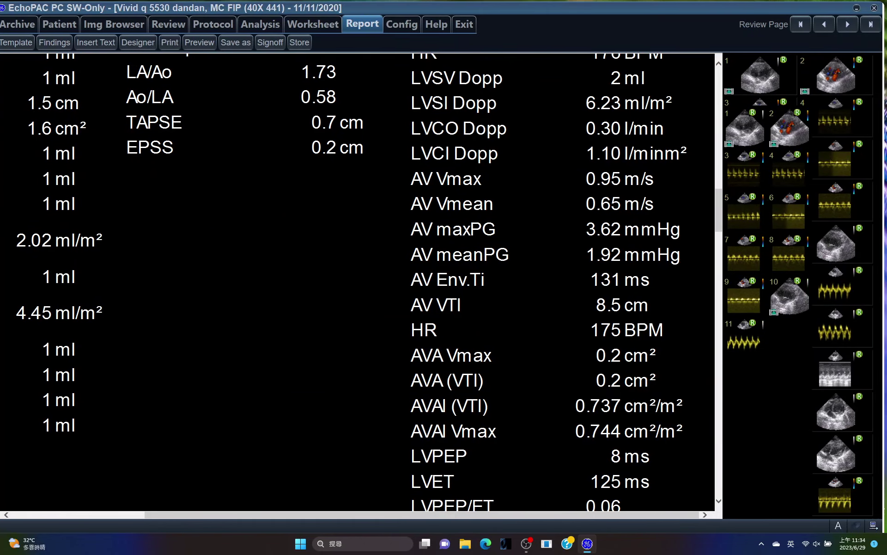
scroll(361, 282, up, 7)
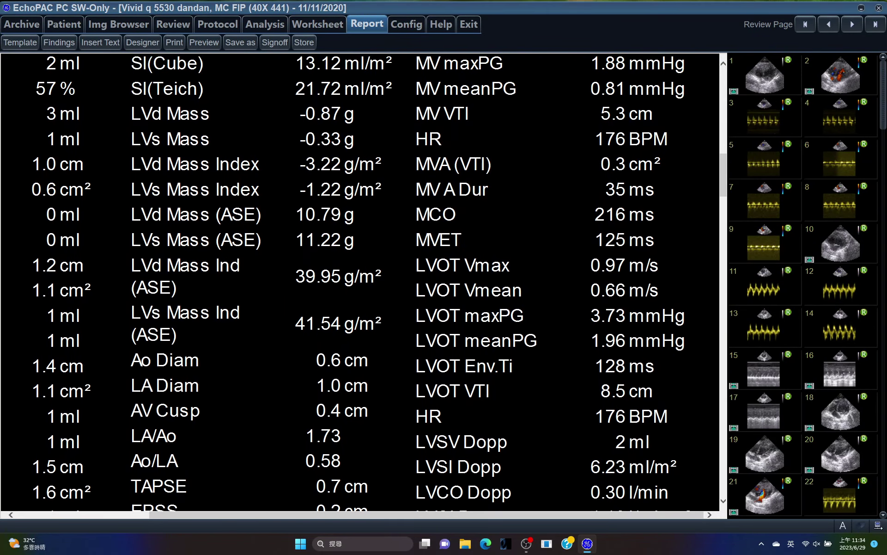
scroll(360, 282, up, 3)
scroll(360, 282, down, 11)
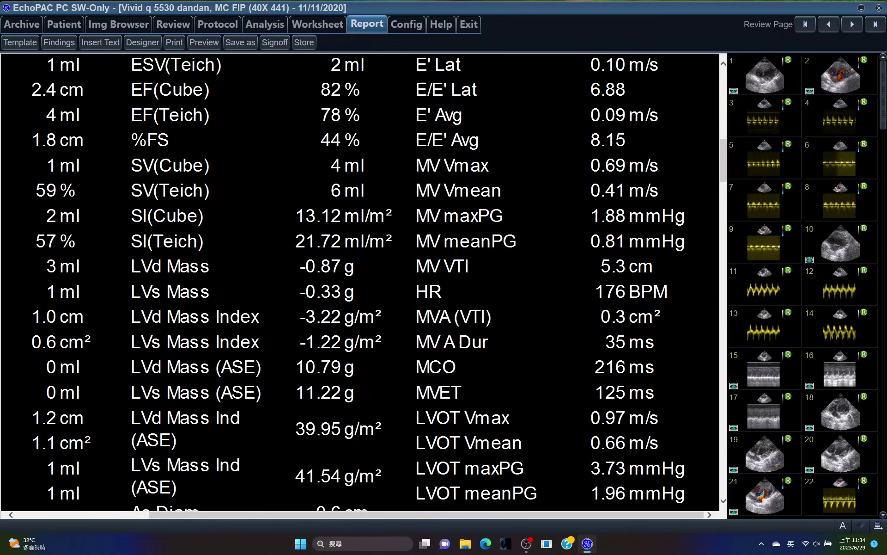
Step: Read through the remaining Doppler measurements down to the diagnosis text at the end of the report
scroll(361, 282, down, 4)
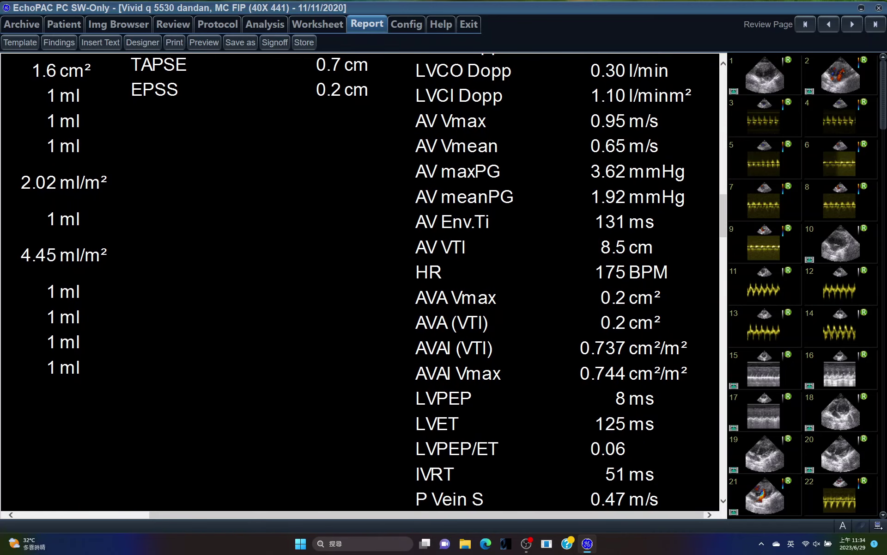
scroll(361, 282, down, 10)
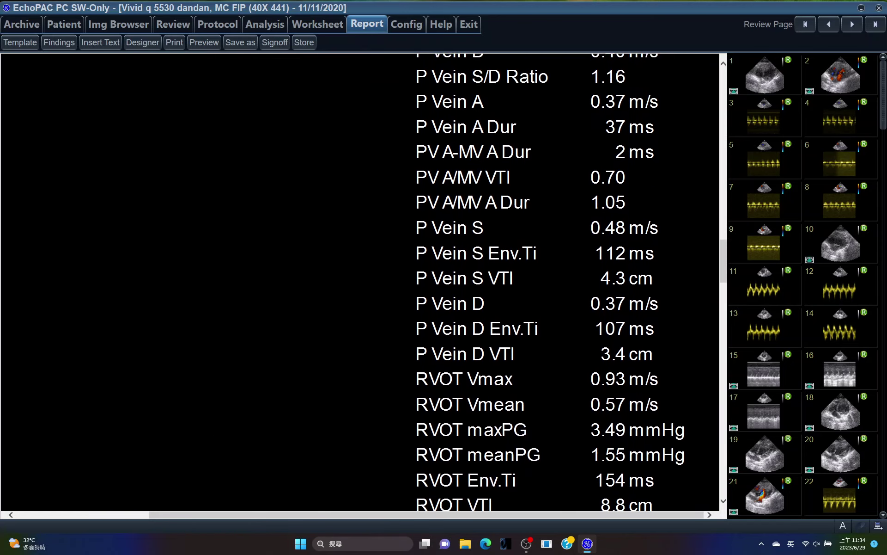
scroll(360, 282, down, 6)
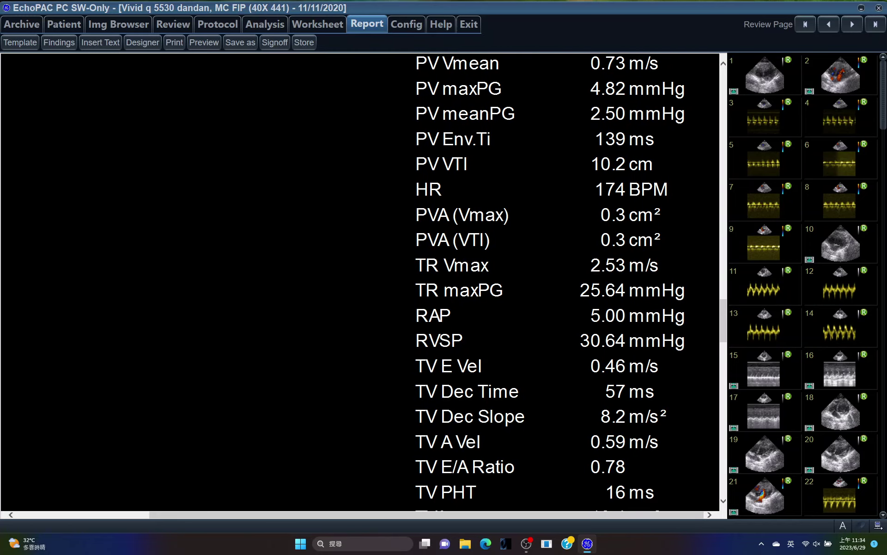
scroll(360, 282, down, 15)
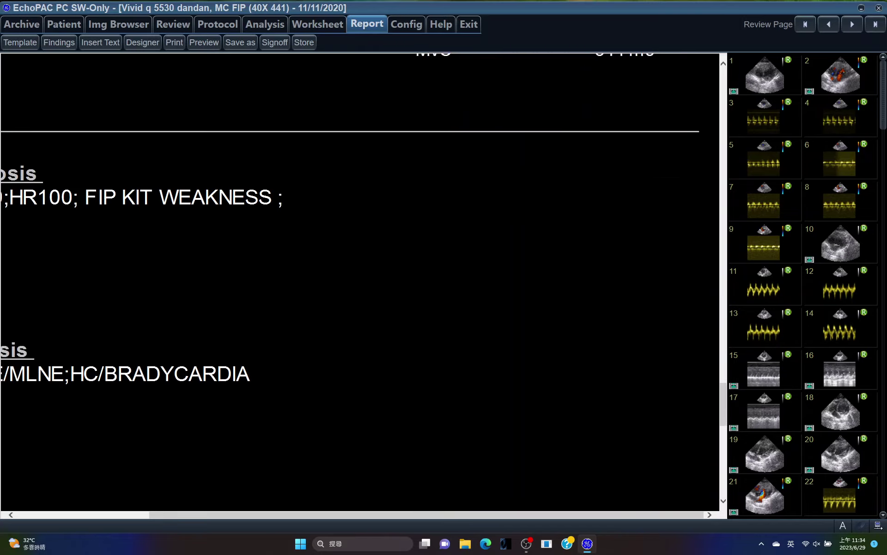
scroll(361, 282, down, 4)
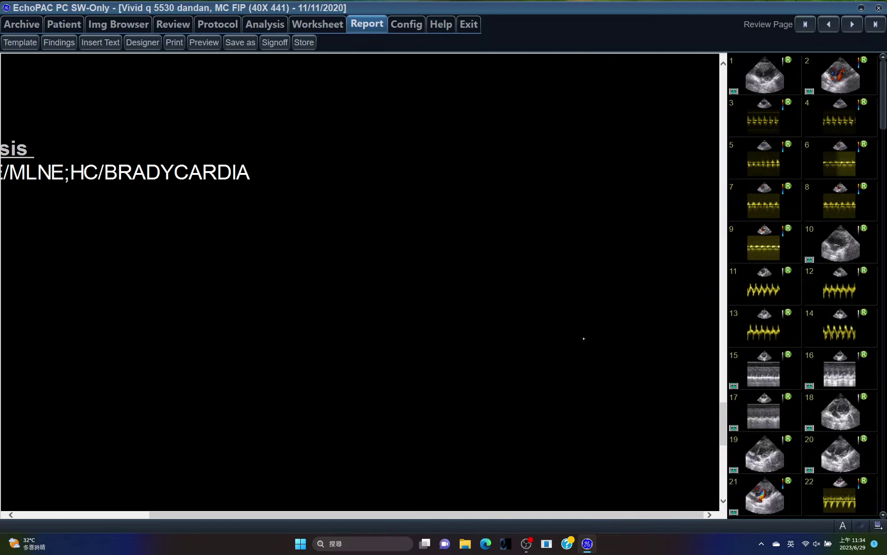
scroll(583, 338, down, 5)
Step: Open the report's cardiac findings, record the rhythm as Sinus with Bradycardia and rate the study quality as Good
click(59, 43)
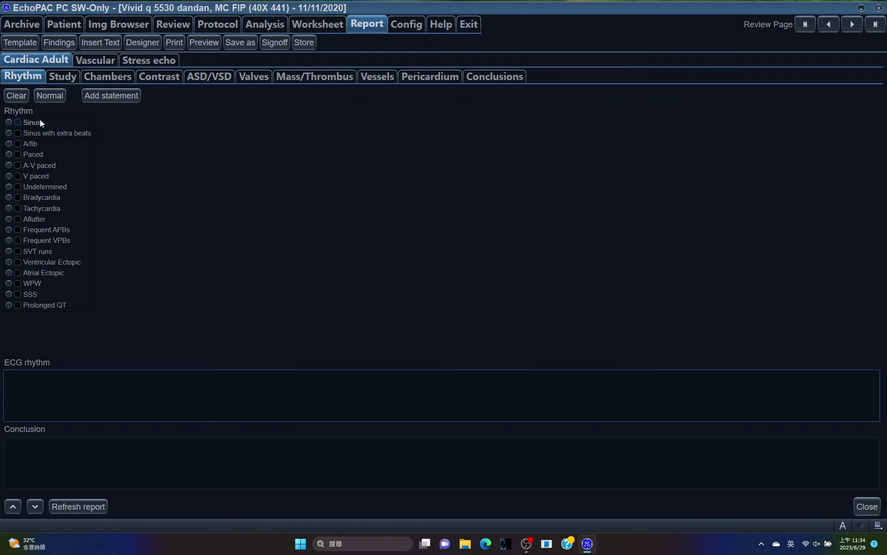
click(18, 123)
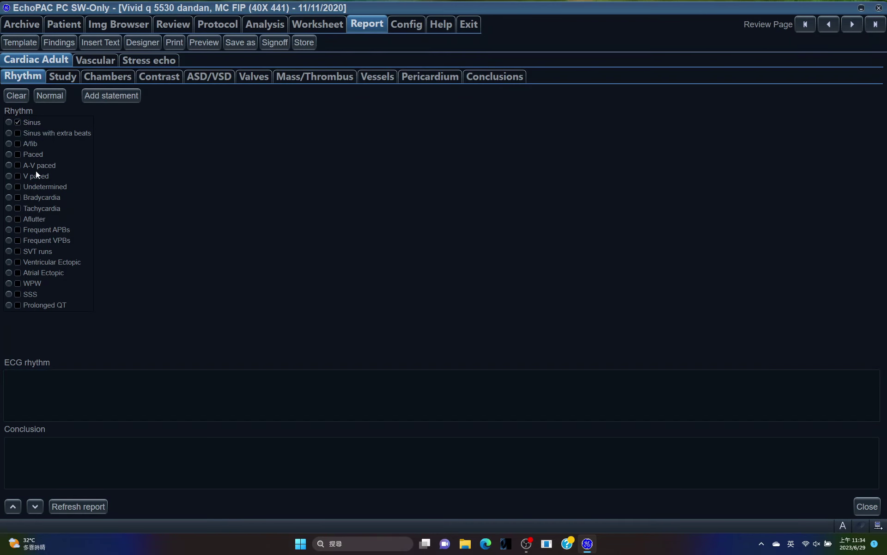
click(18, 198)
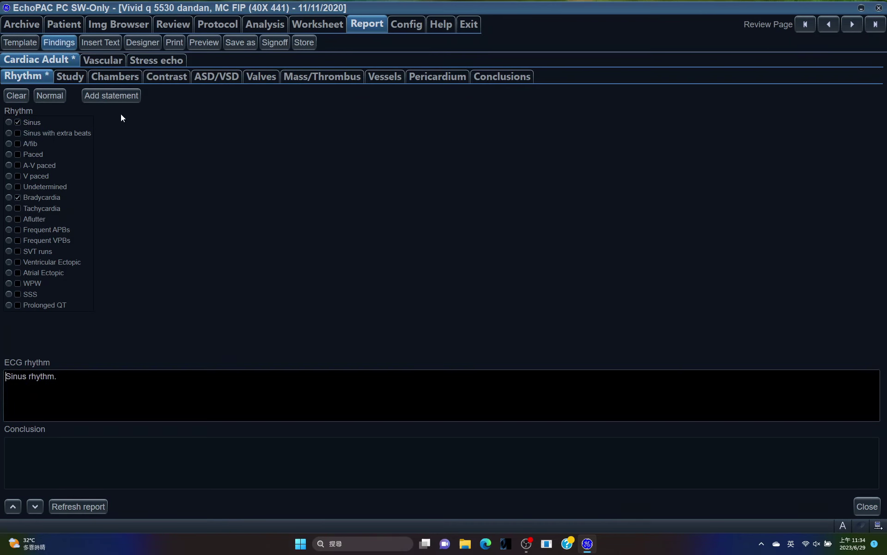
click(73, 80)
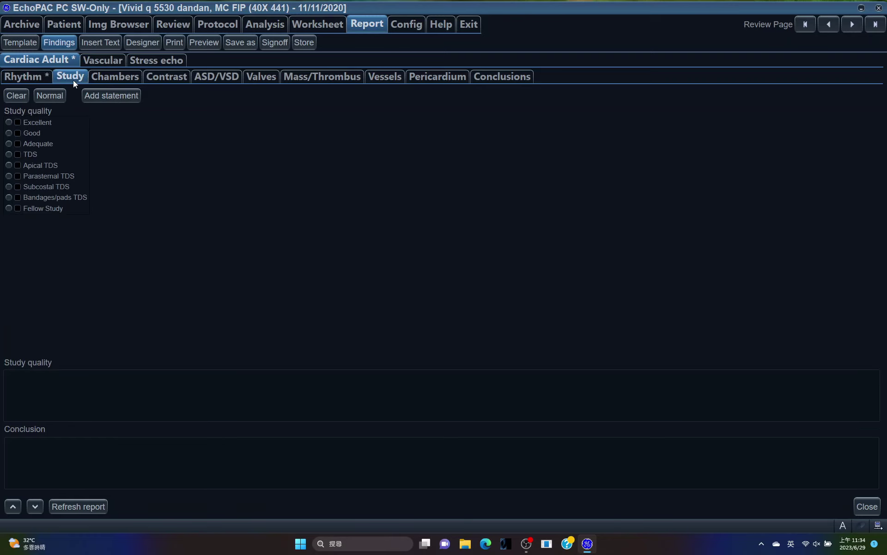
click(17, 133)
Step: Add the LV wall thickness finding under the left ventricle's global findings and set it to Mild LVH 1.1 - 1.3 cm
click(106, 76)
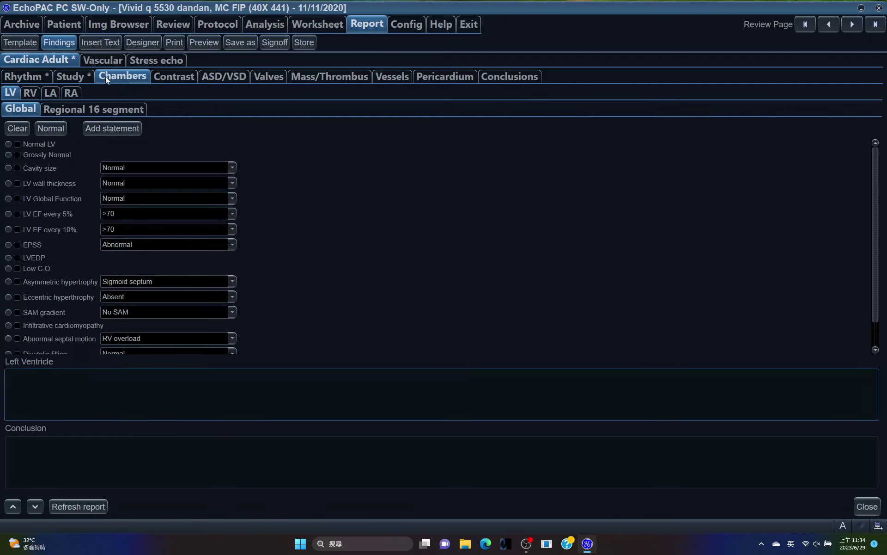
click(17, 184)
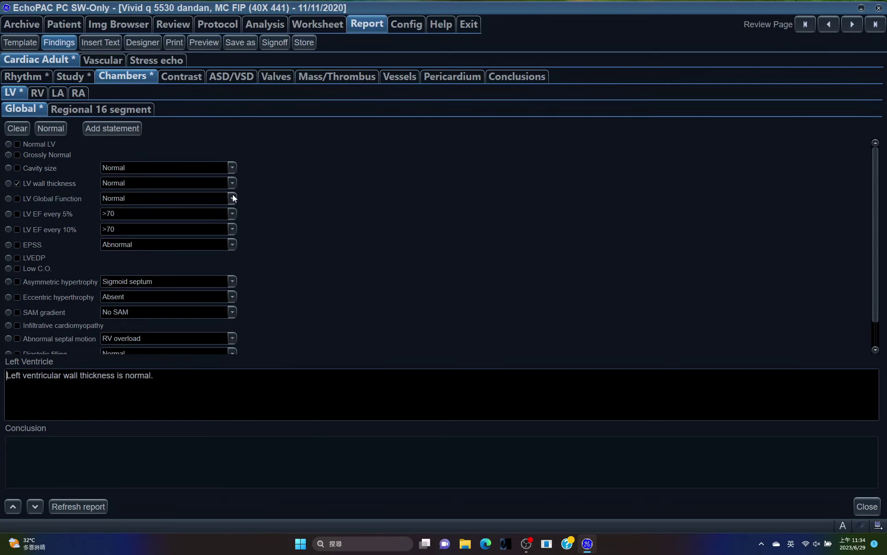
click(232, 197)
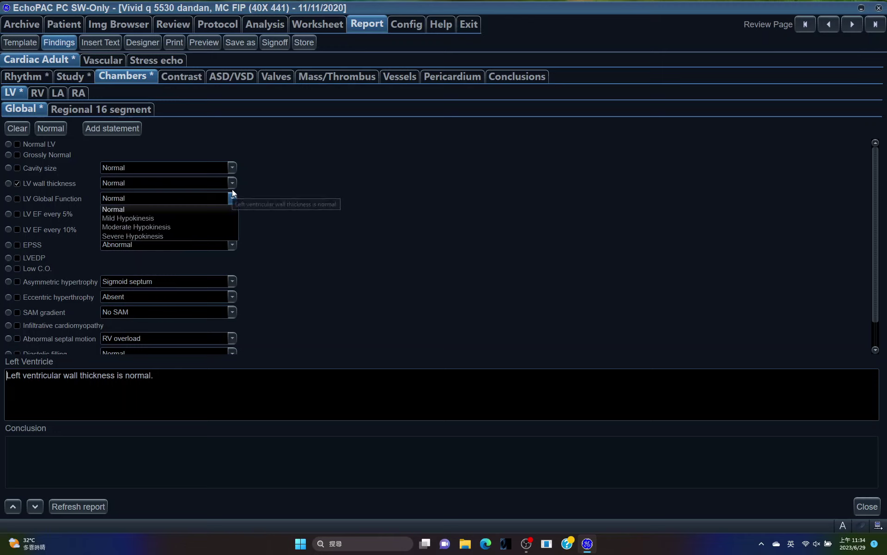
click(233, 182)
click(232, 182)
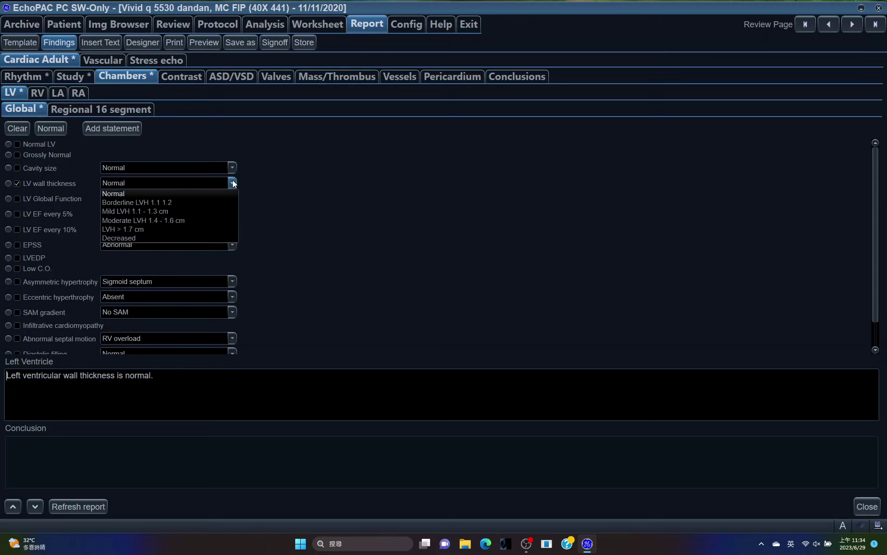
click(148, 213)
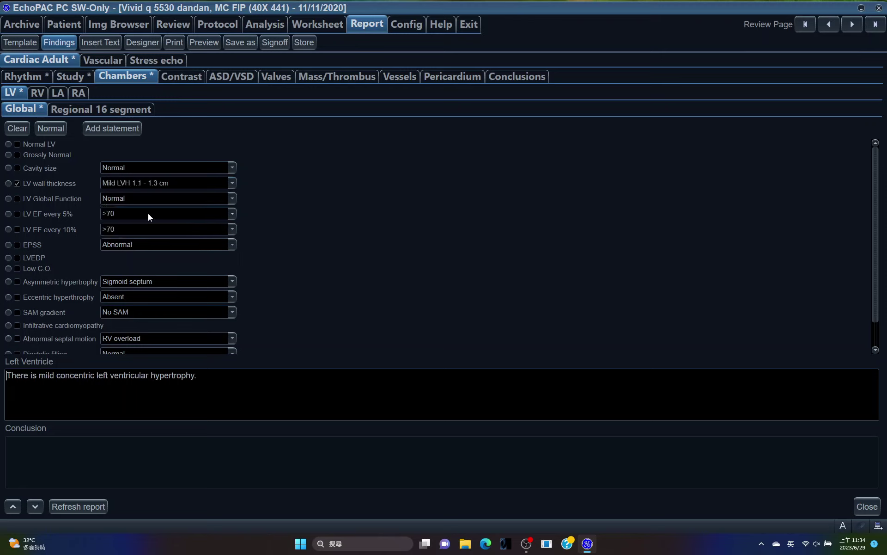
Step: Add the Low C.O., LVEDP and abnormal EPSS findings to the left ventricle statement
click(17, 265)
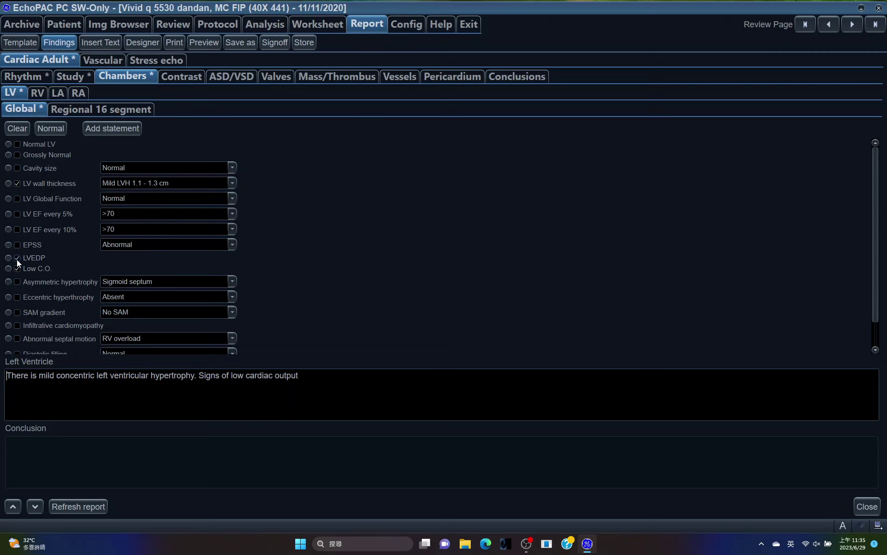
click(17, 258)
click(16, 246)
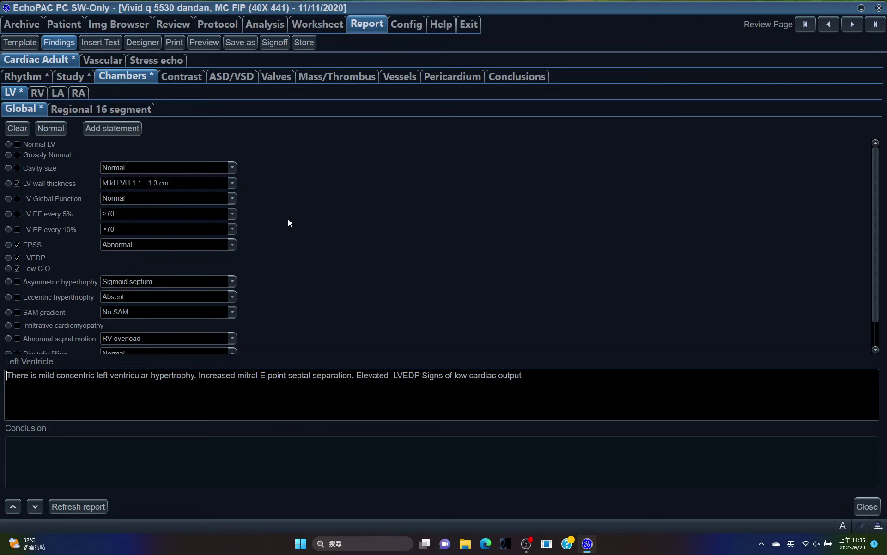
click(233, 246)
click(126, 256)
Step: Add the RV wall thickness finding to the right ventricle statement with the value Normal
click(40, 95)
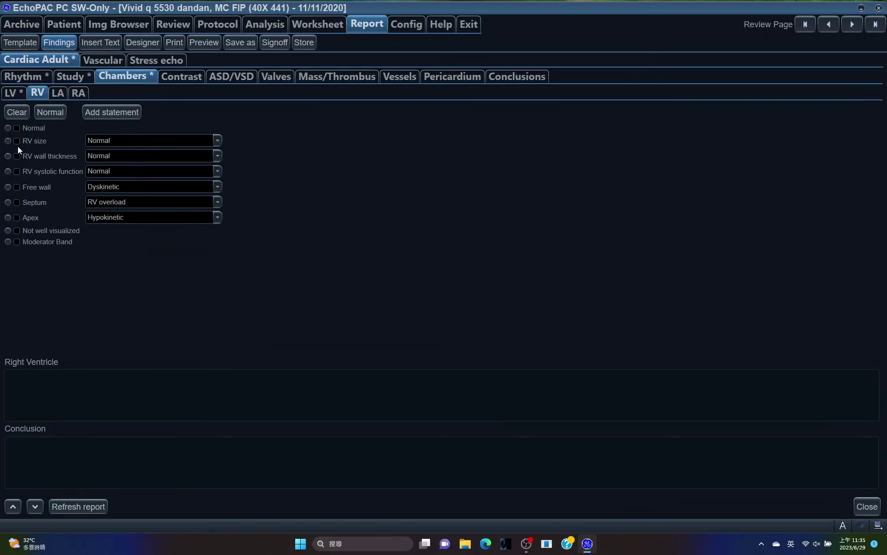
click(20, 159)
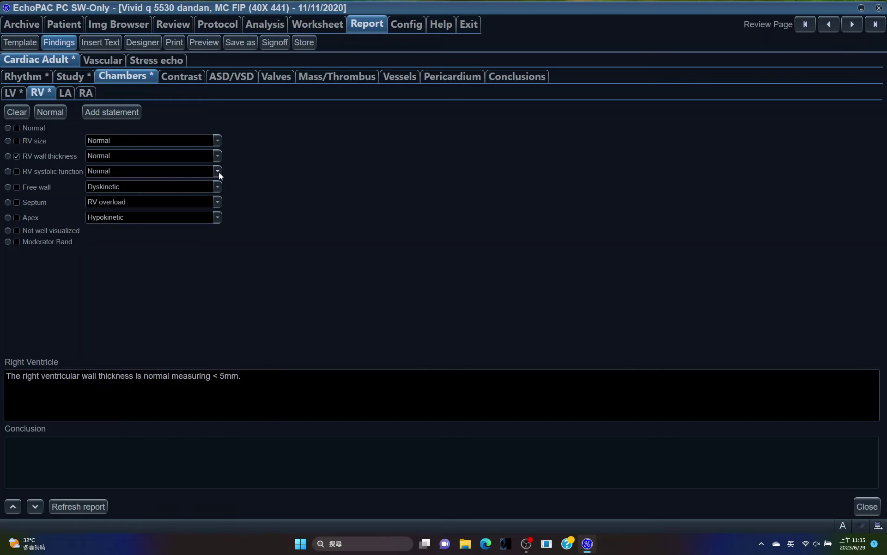
click(219, 155)
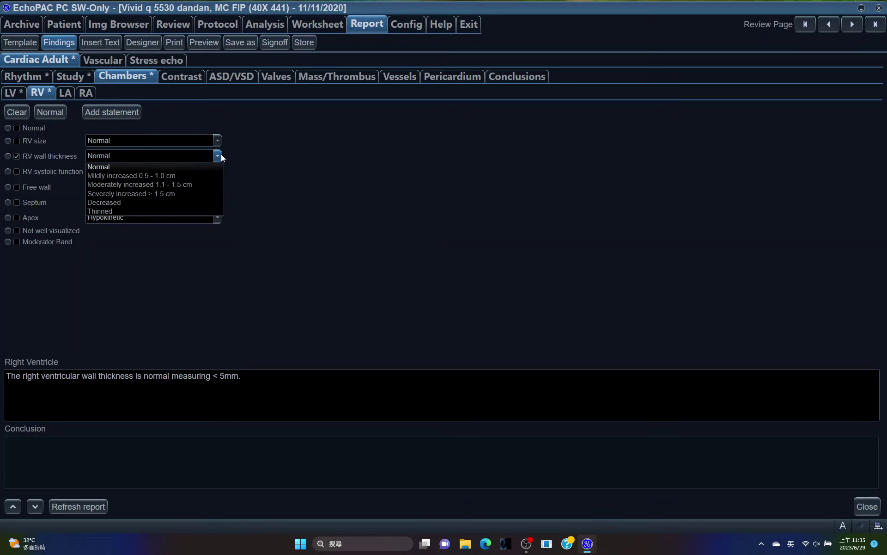
click(124, 166)
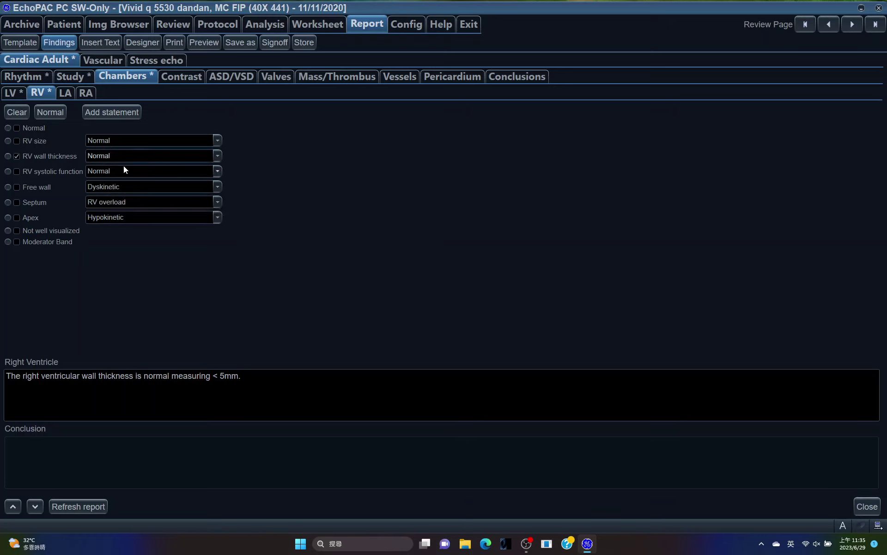
Step: Add the LA size by volume finding for the left atrium and the normal Size 4 ch finding (< 5.0 cm) for the right atrium
click(65, 95)
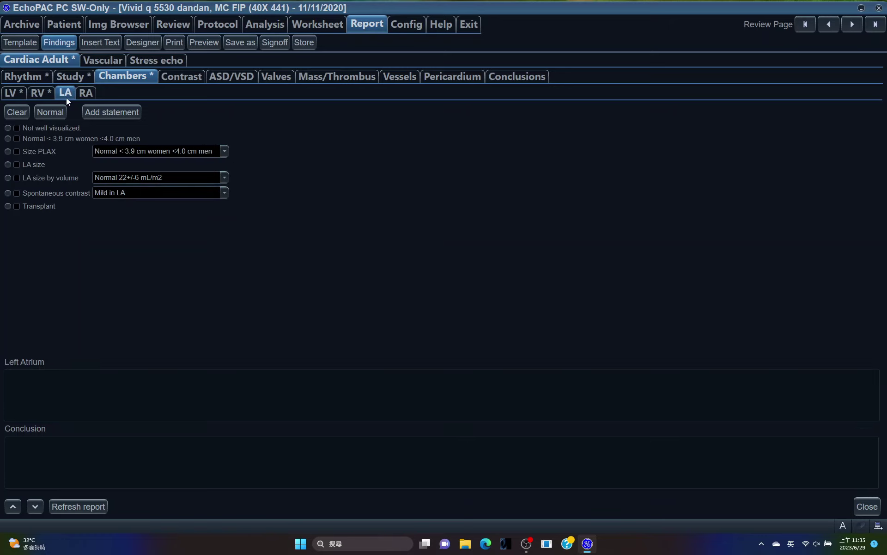
click(16, 177)
click(90, 92)
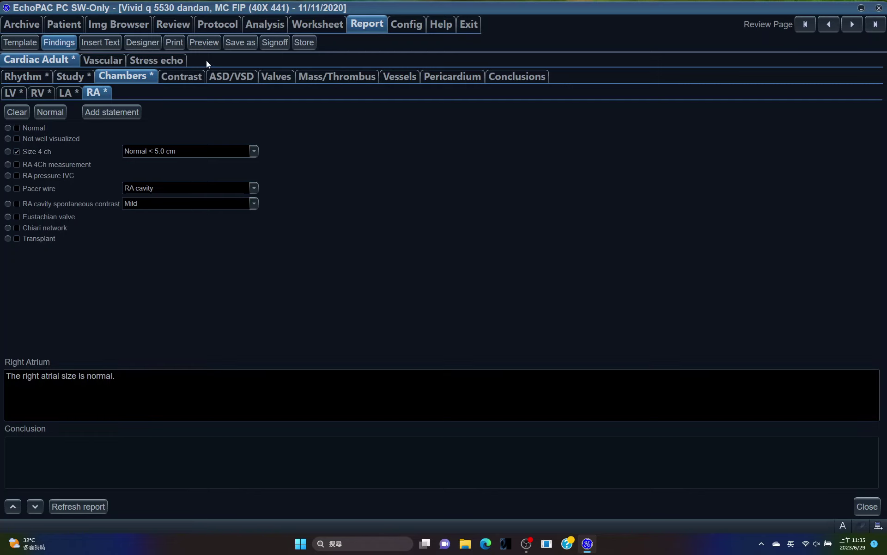
Step: Pass over the contrast and ASD/VSD findings and mark the aortic valve as Normal
click(181, 77)
click(238, 79)
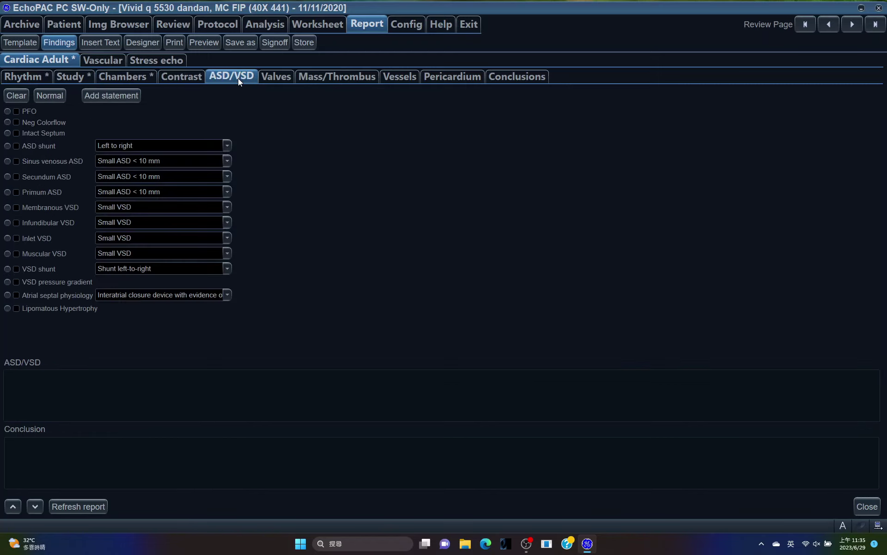
click(275, 76)
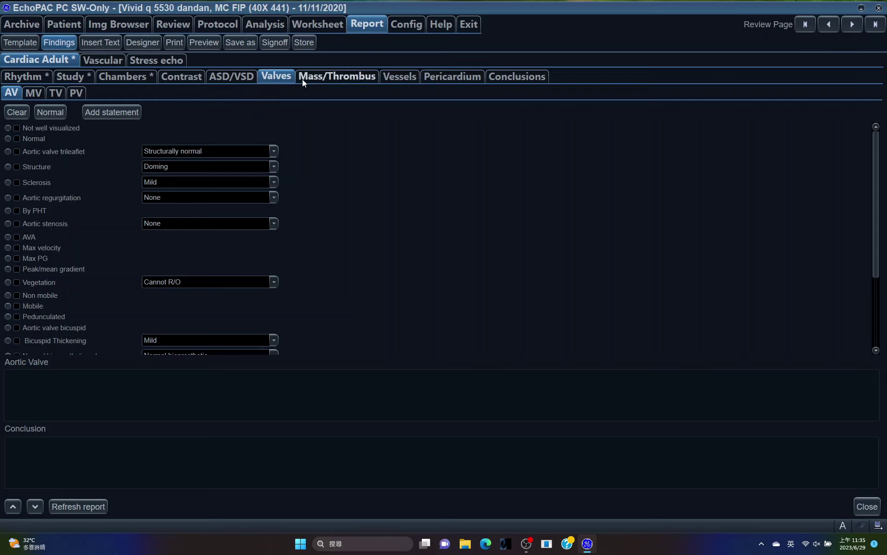
click(19, 137)
Step: Add the RVSP and Pulm HTN findings to the tricuspid valve statement and set pulmonary hypertension to Mild
click(56, 93)
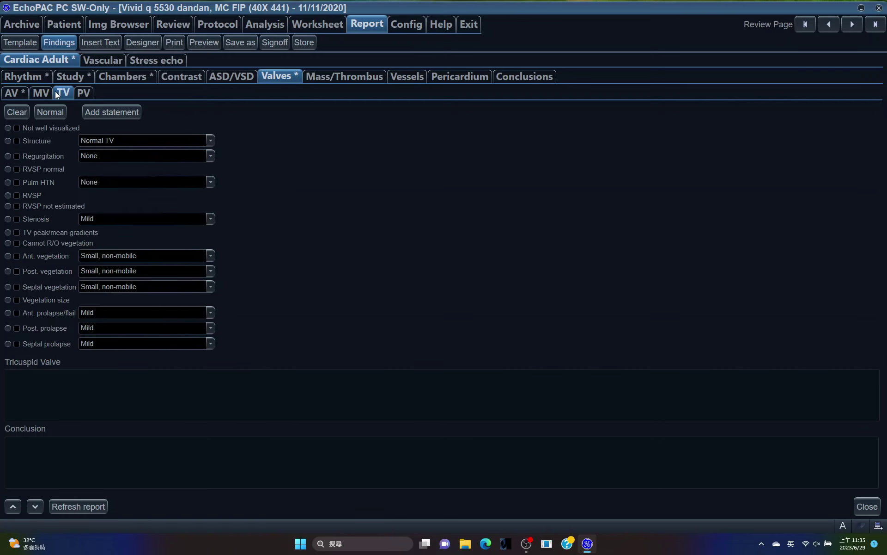
click(20, 196)
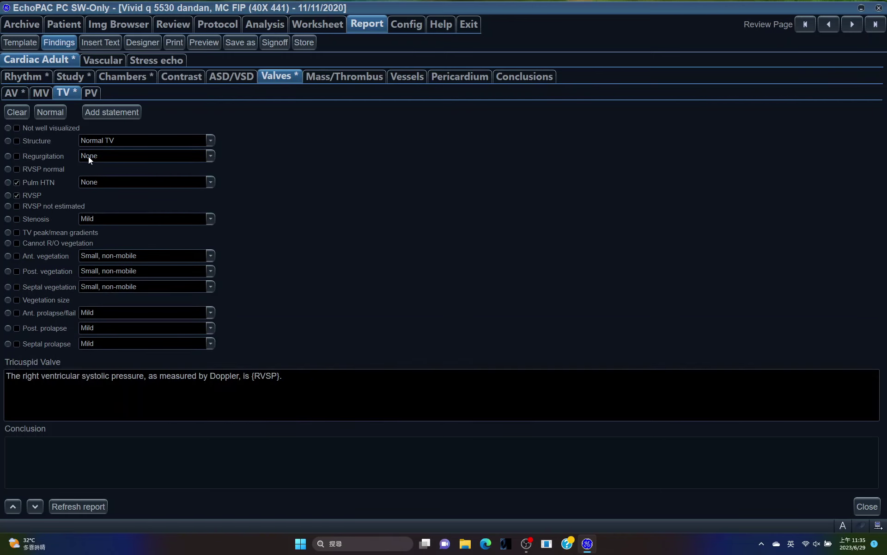
click(211, 180)
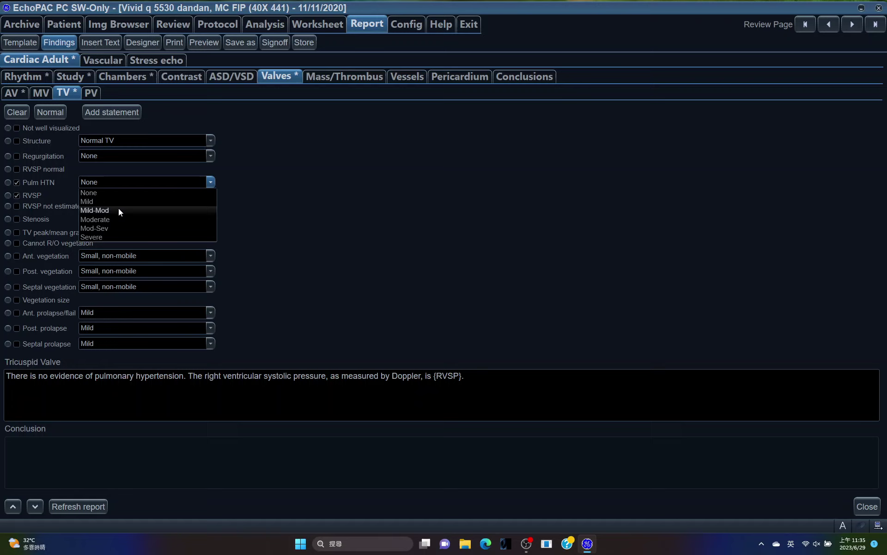
click(93, 201)
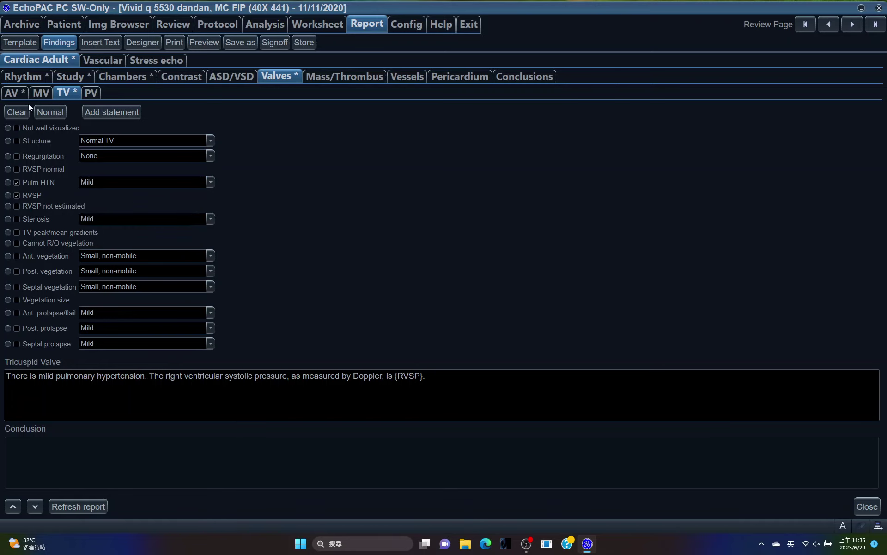